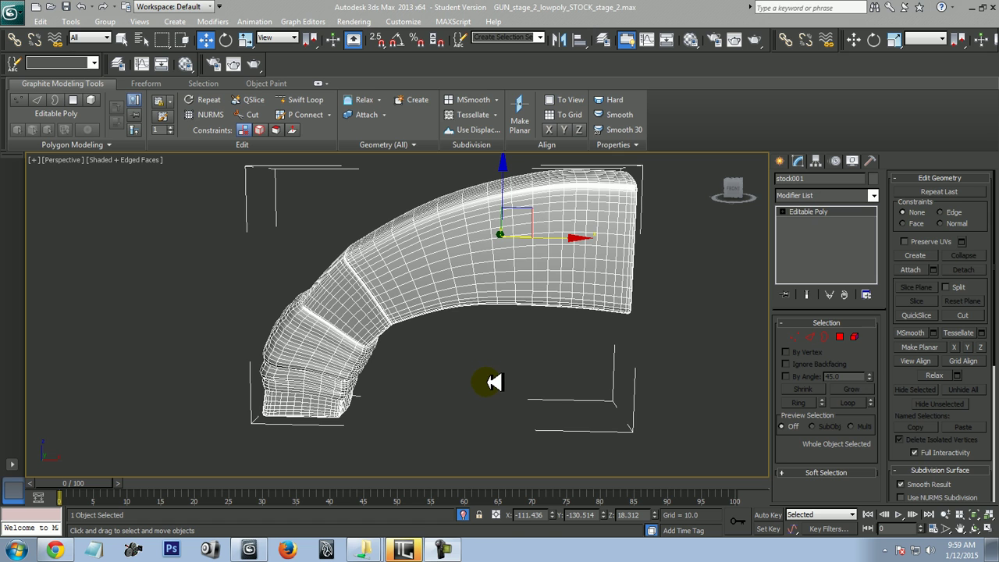
Select the stock mesh and start Export Selected from the application menu
left_click(509, 372)
left_click(475, 257)
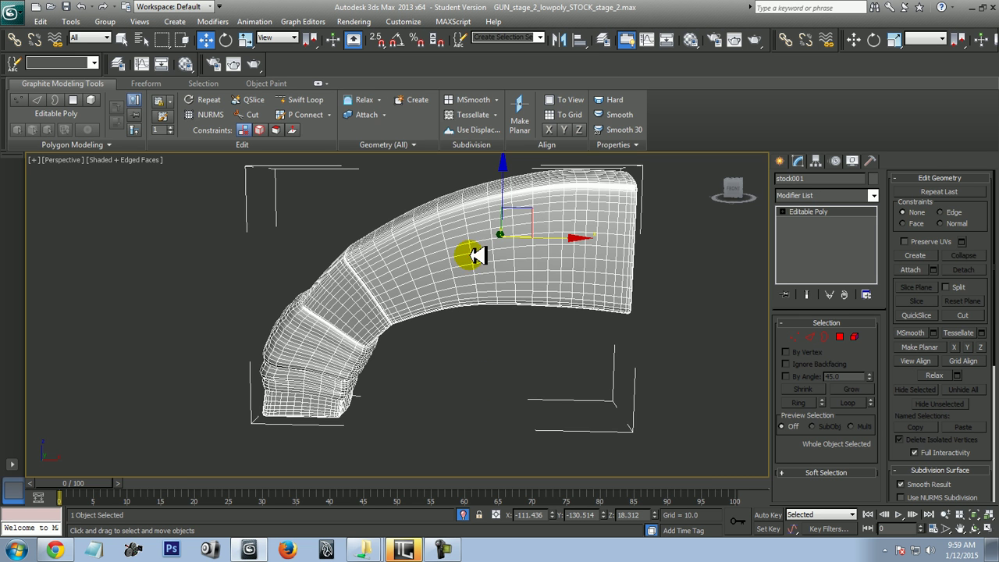
right_click(484, 277)
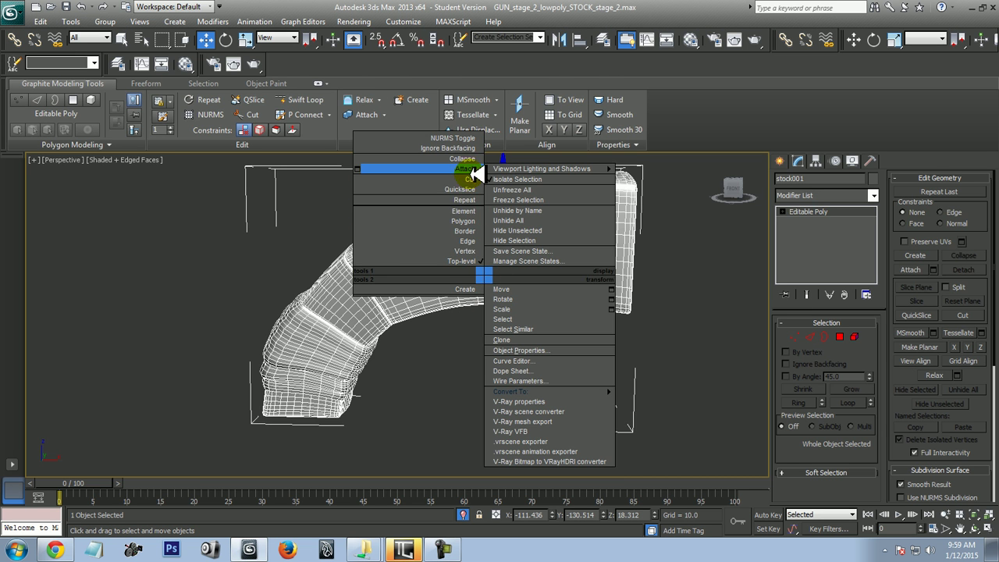
left_click(416, 537)
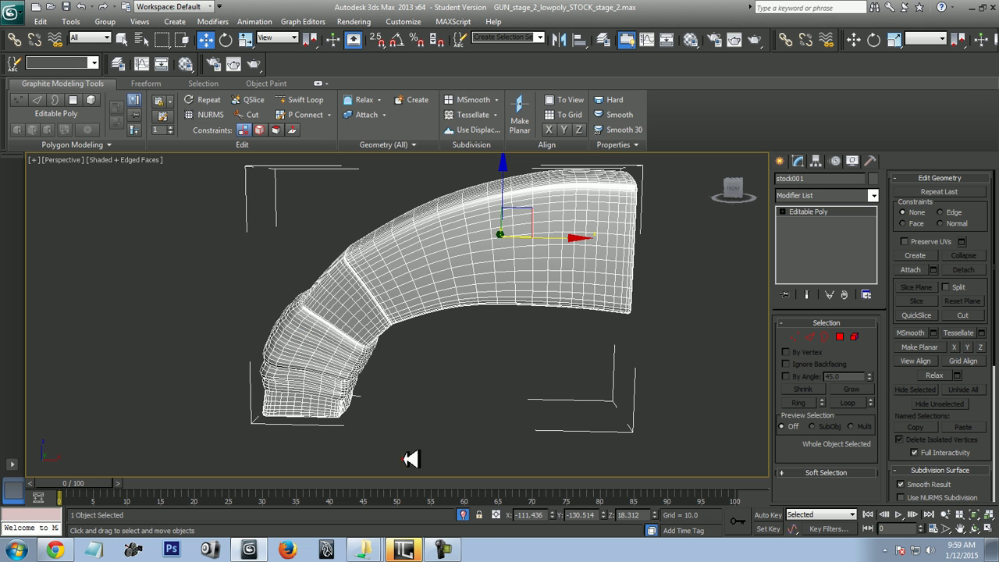
left_click(14, 14)
mouse_move(44, 205)
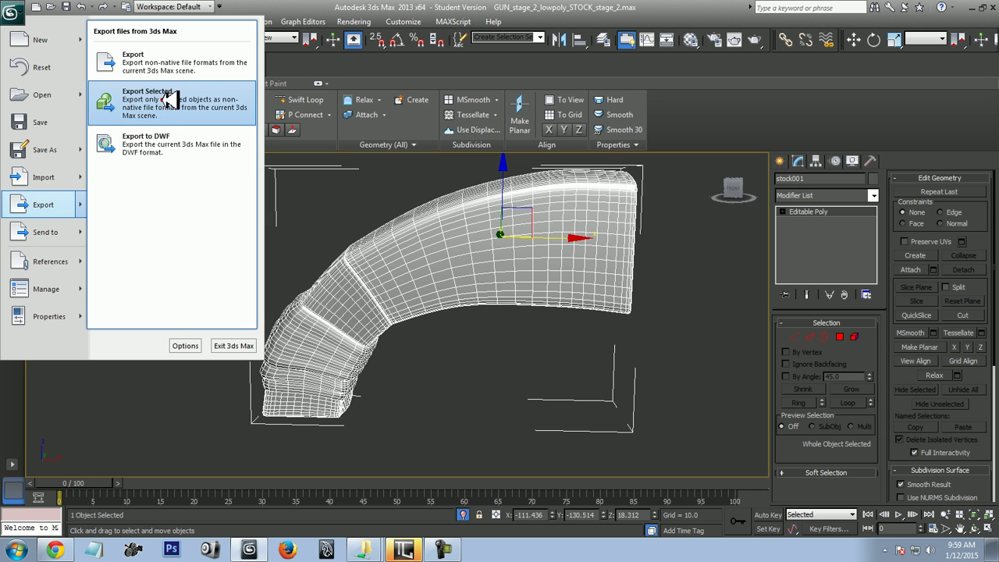
left_click(164, 101)
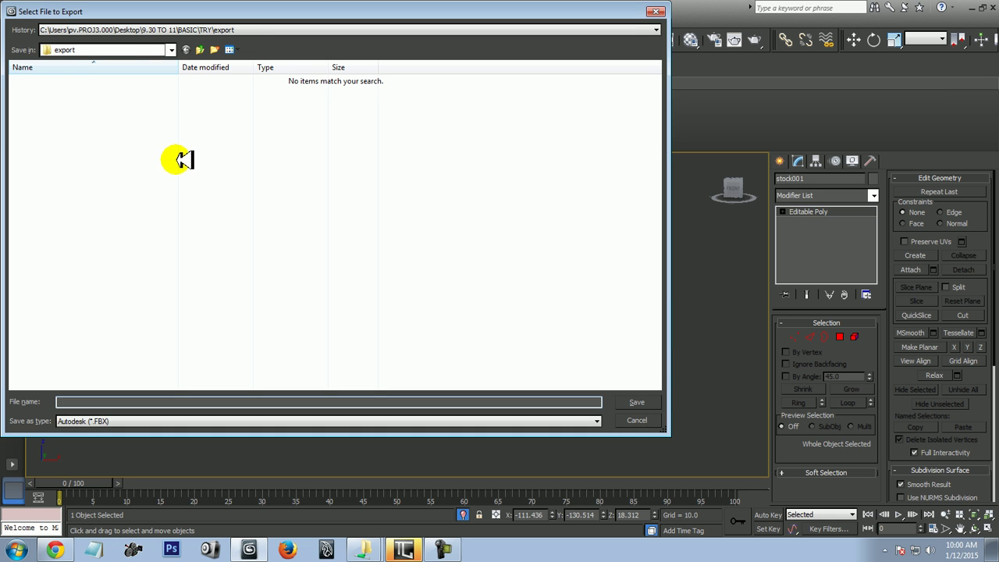
Save the export as stock_high in OBJ format in a new Desktop folder named stock
left_click(124, 49)
left_click(108, 61)
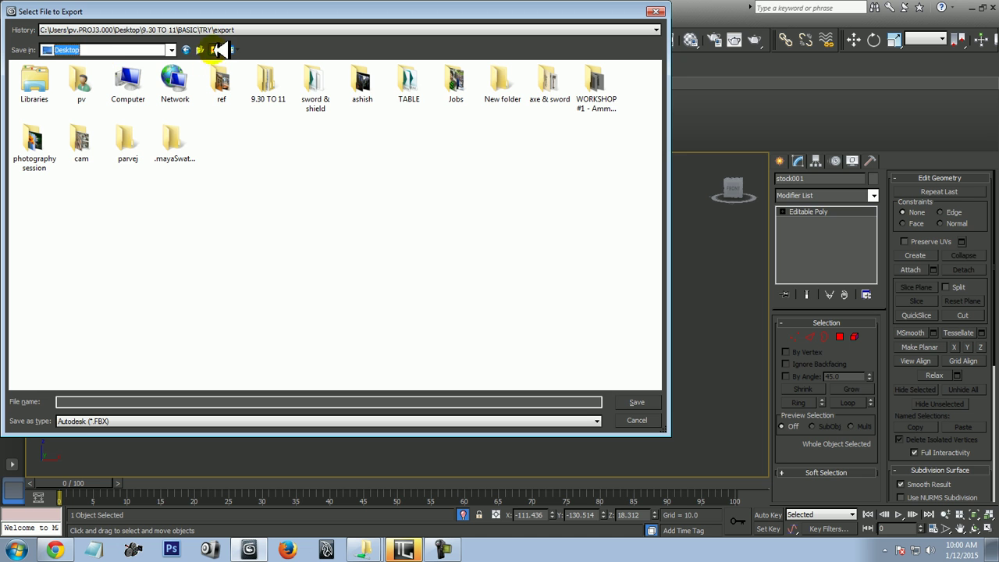
left_click(216, 49)
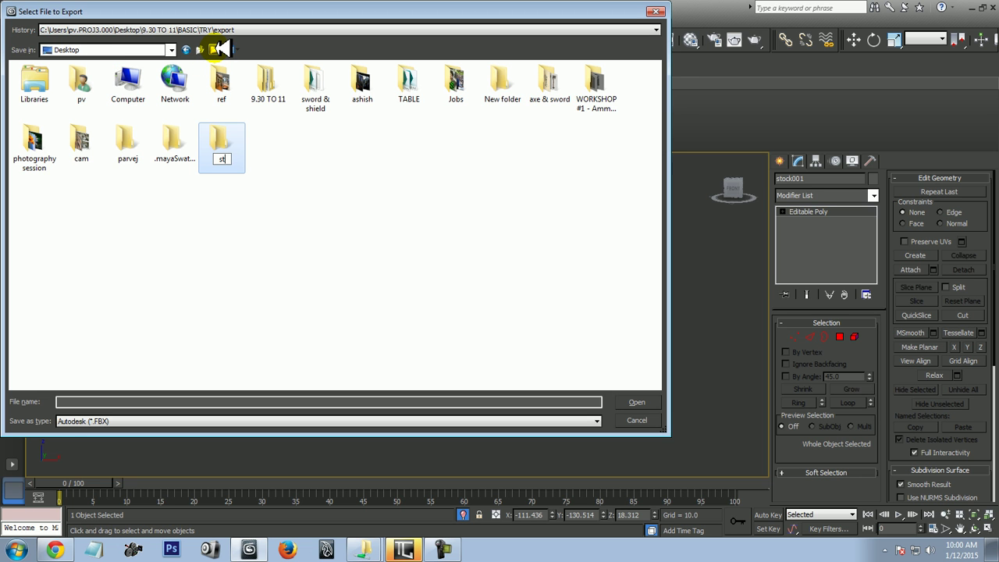
type("stock")
key("Return")
key("Return")
left_click(134, 402)
type("xs")
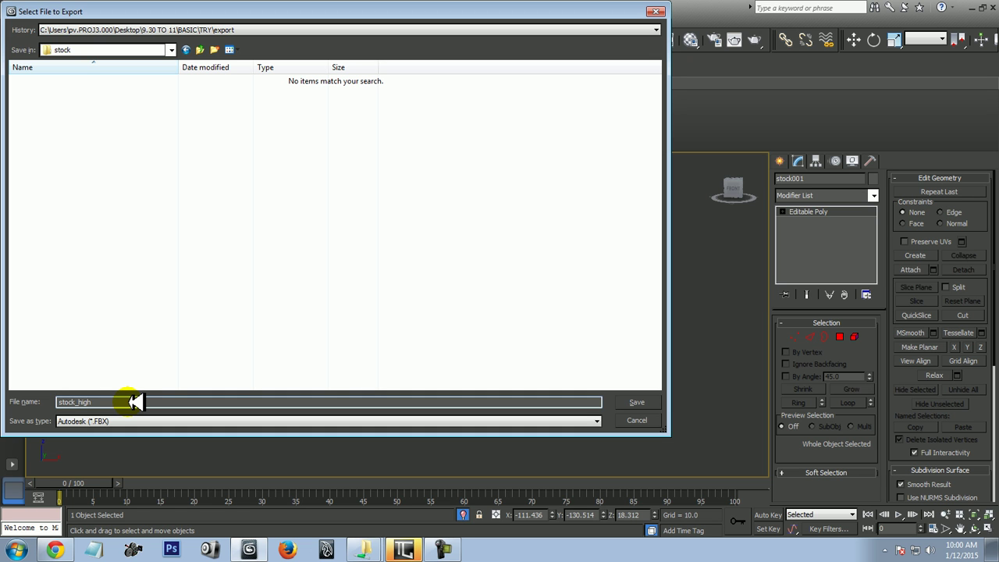
left_click(145, 422)
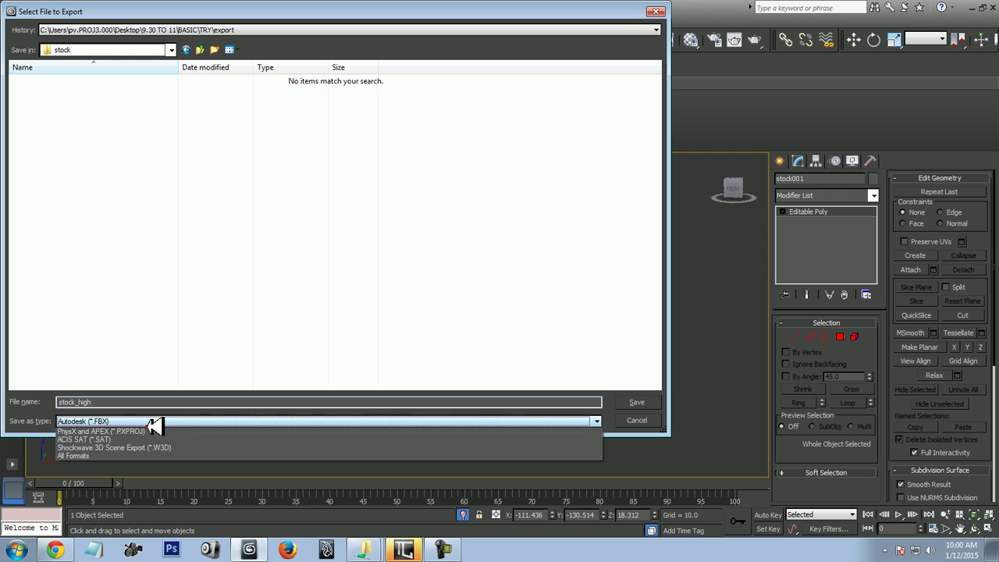
left_click(180, 506)
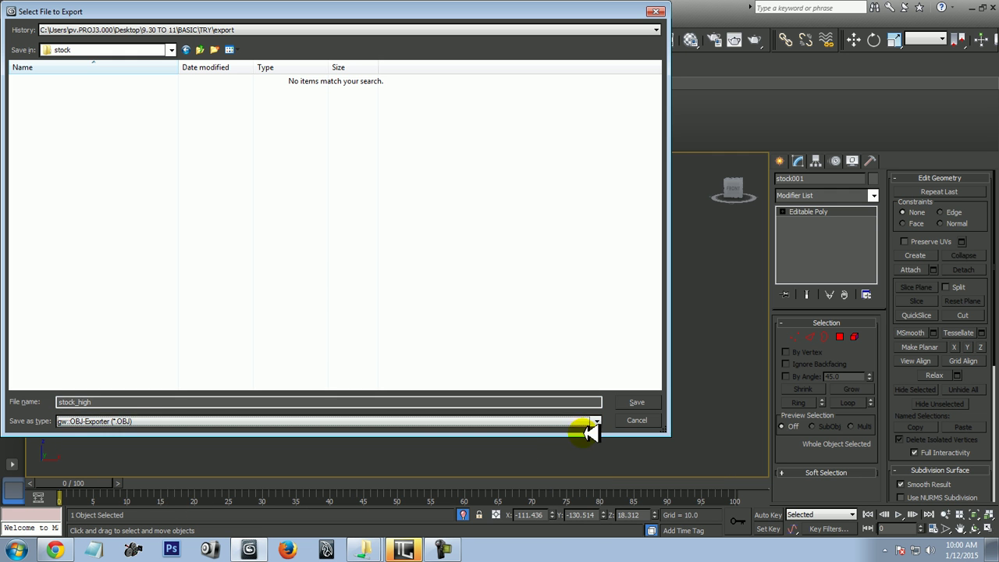
left_click(654, 402)
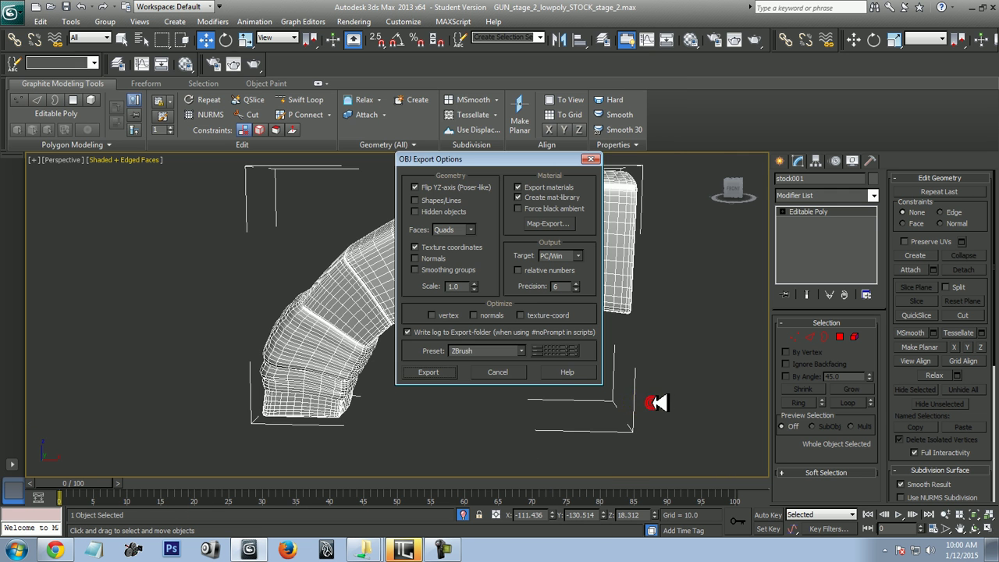
Export the OBJ with preset <NONE>, producing 8048 quads, and close the export report
left_click(492, 348)
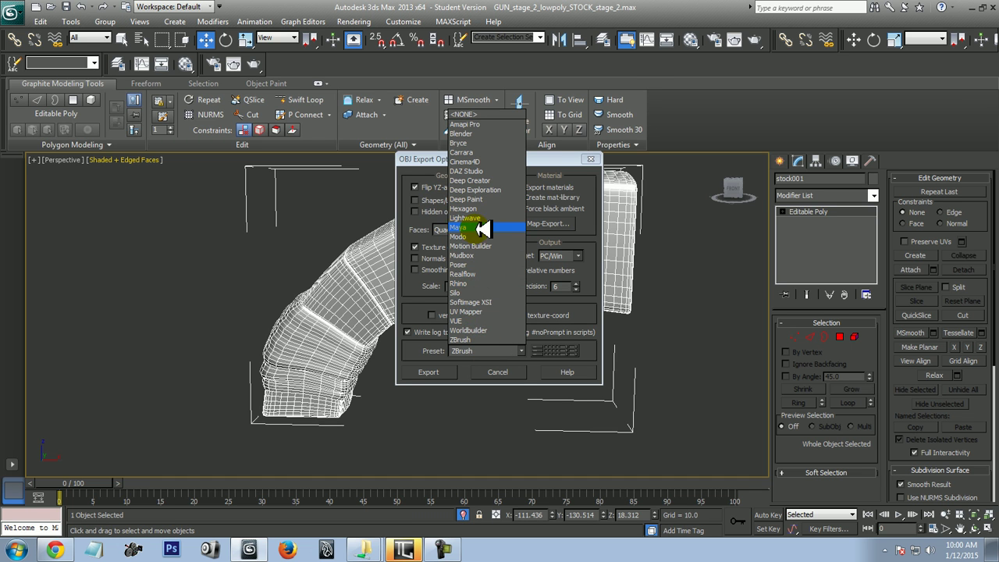
left_click(483, 115)
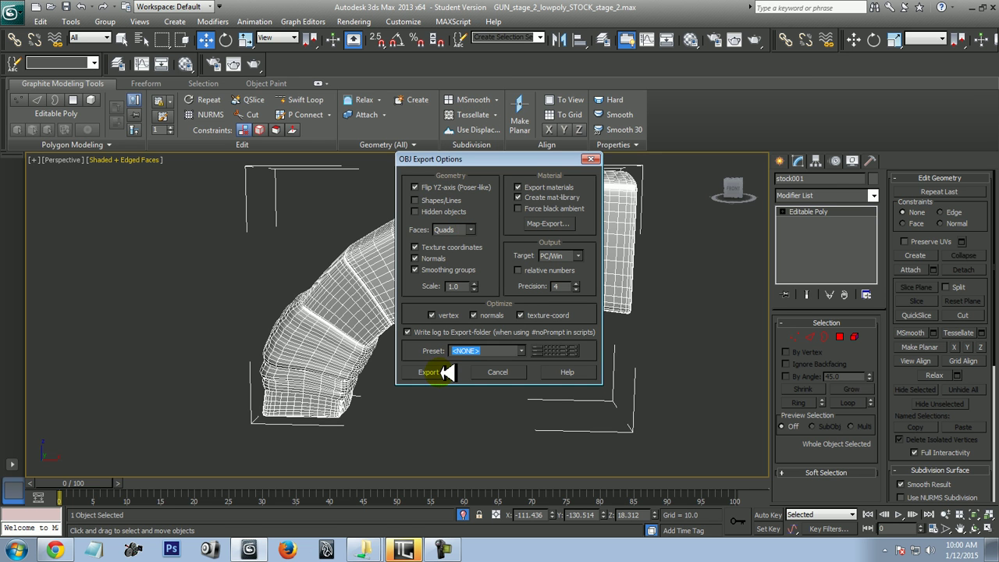
left_click(442, 372)
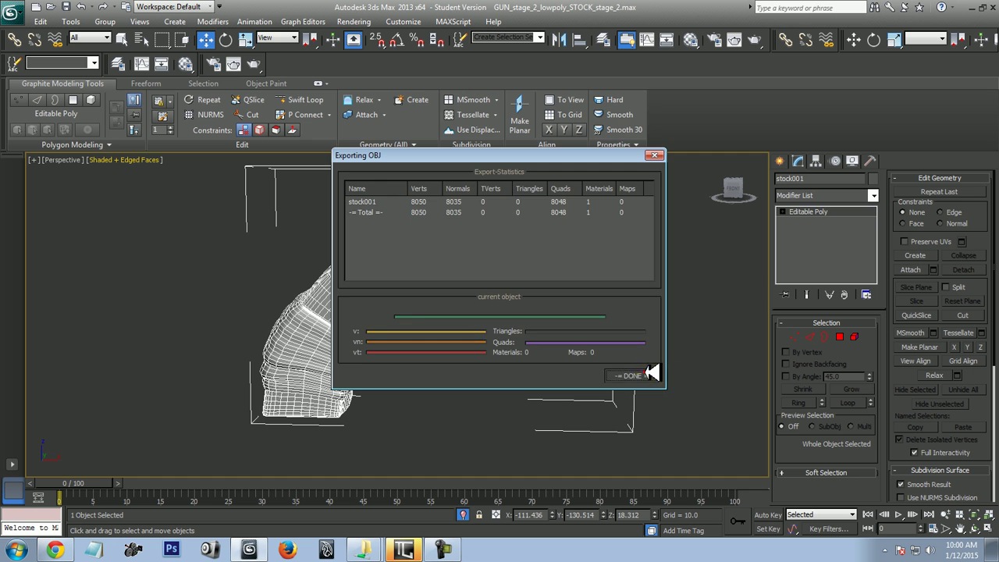
left_click(616, 372)
left_click(465, 549)
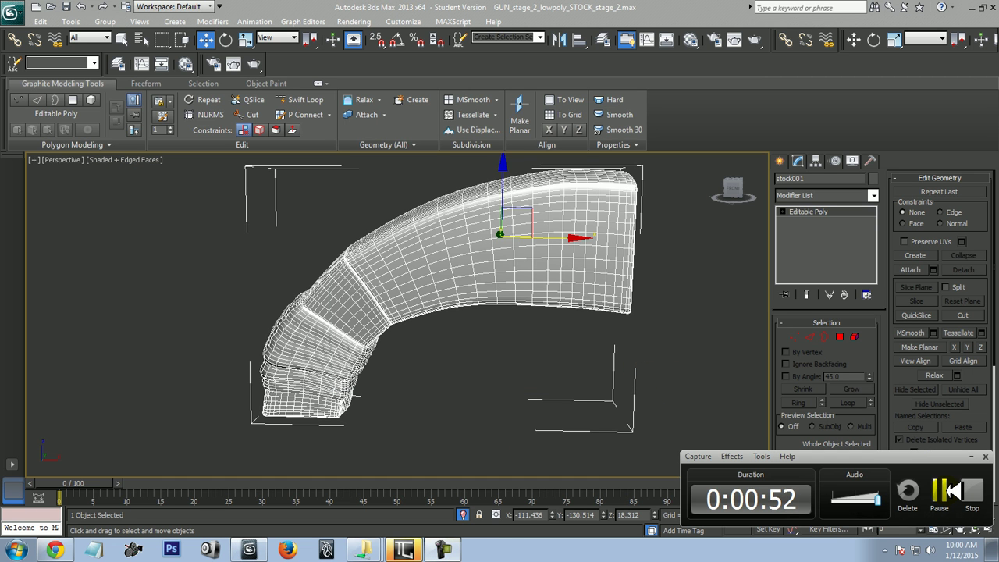
In TopoGun, start Load Reference and pick stock_high.obj from the Desktop stock folder
left_click(404, 549)
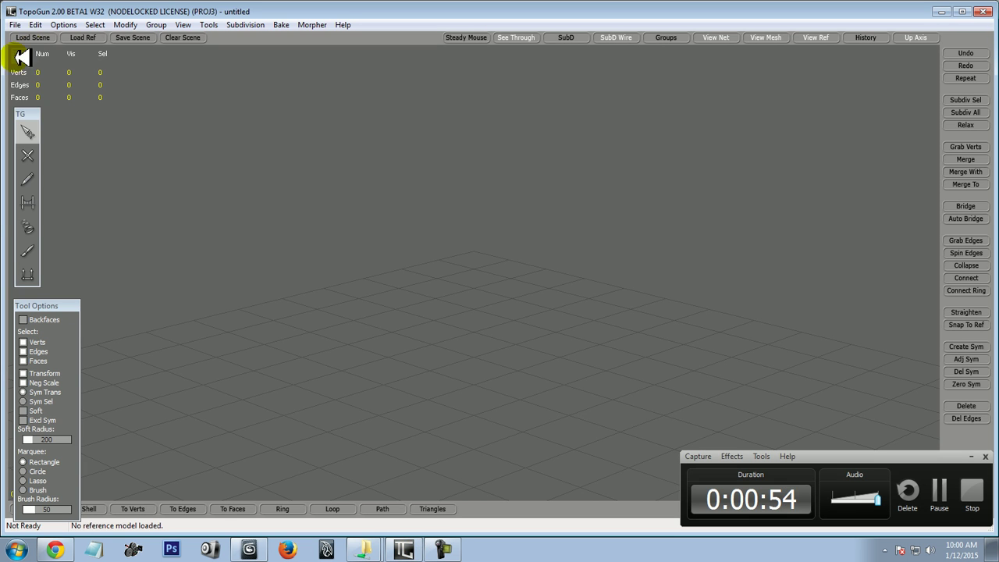
left_click(15, 25)
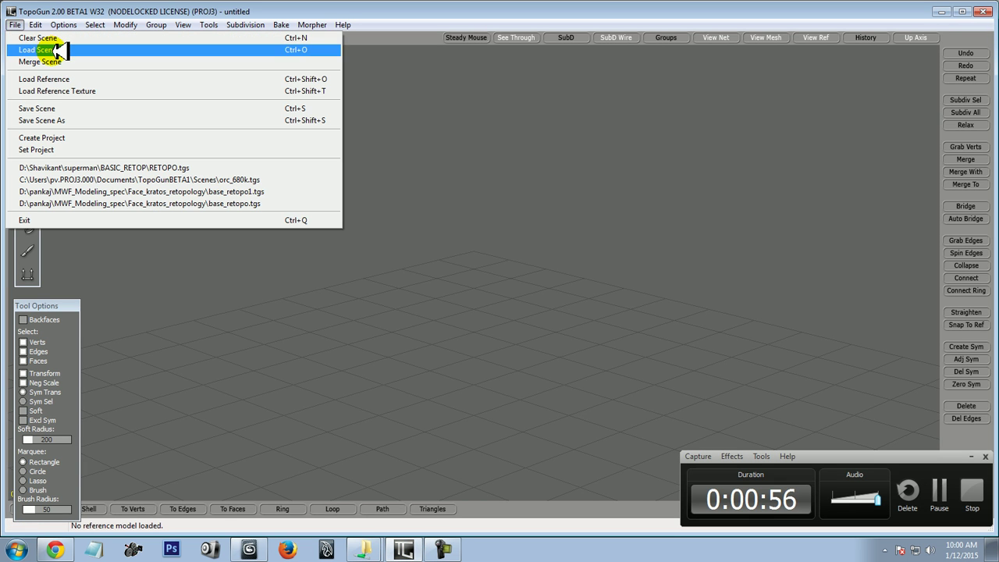
left_click(67, 79)
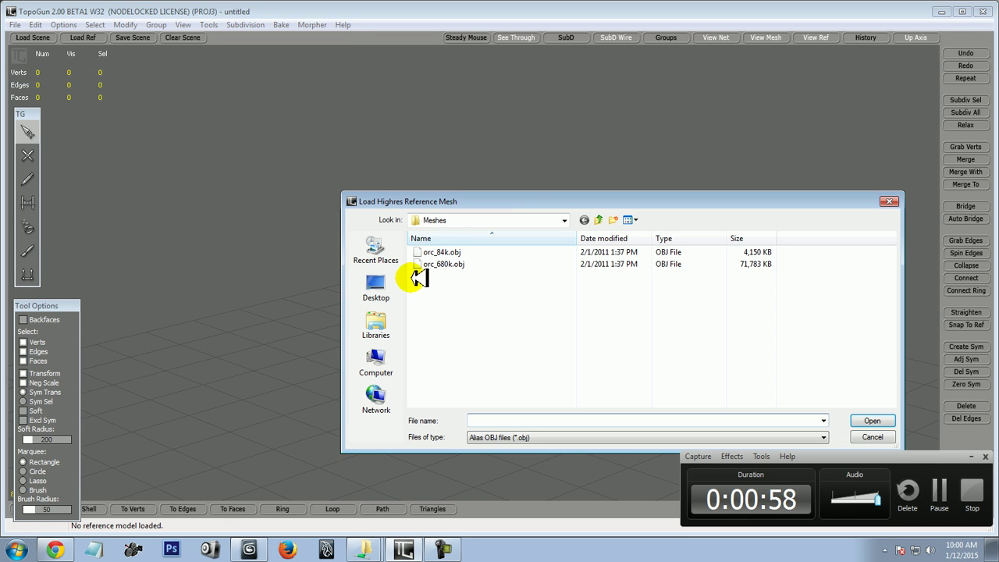
left_click(376, 287)
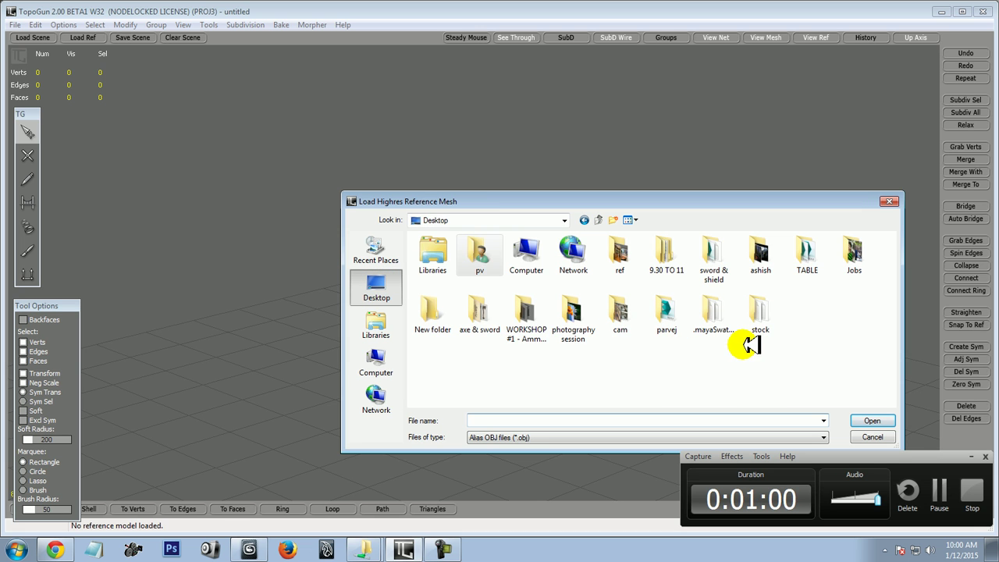
double_click(760, 317)
left_click(469, 253)
Load stock_high.obj as reference and evaluate a 12-point sweep into a 240-face mesh
double_click(471, 253)
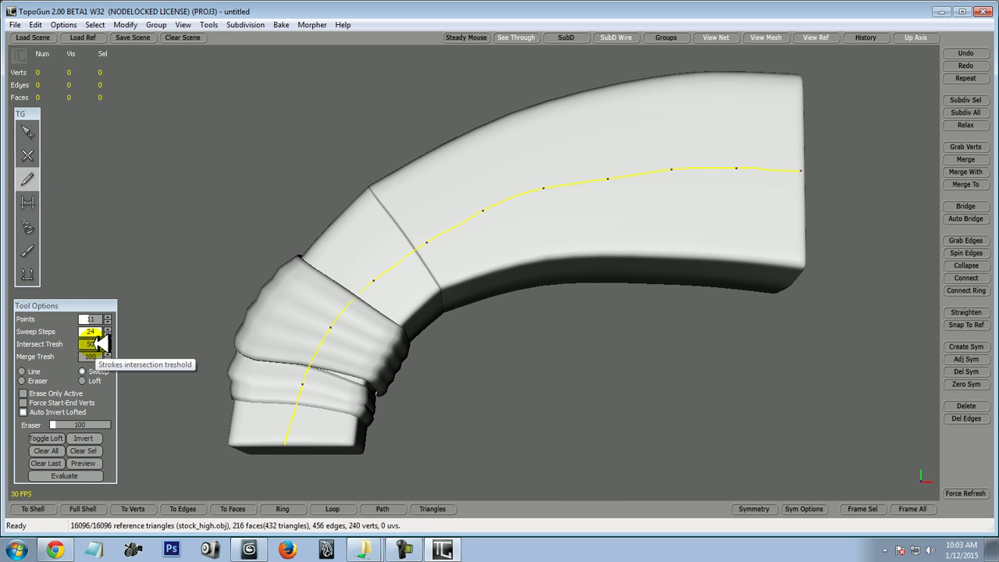
double_click(92, 320)
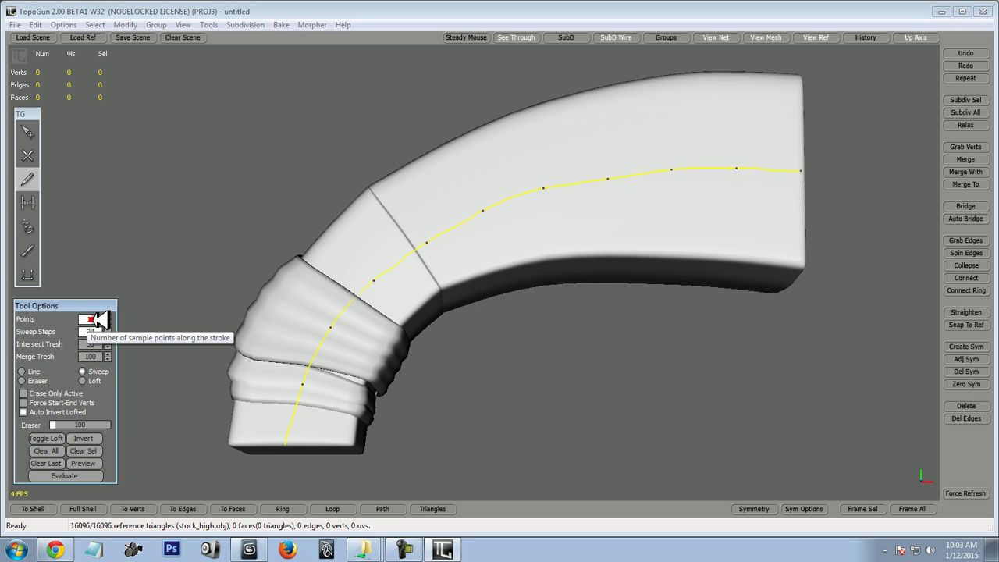
key("Return")
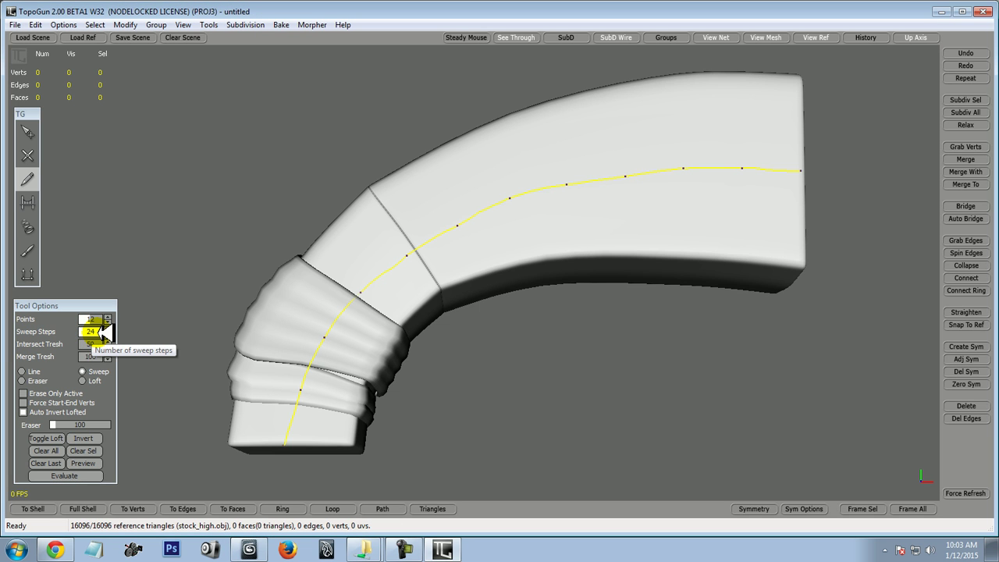
left_click(68, 476)
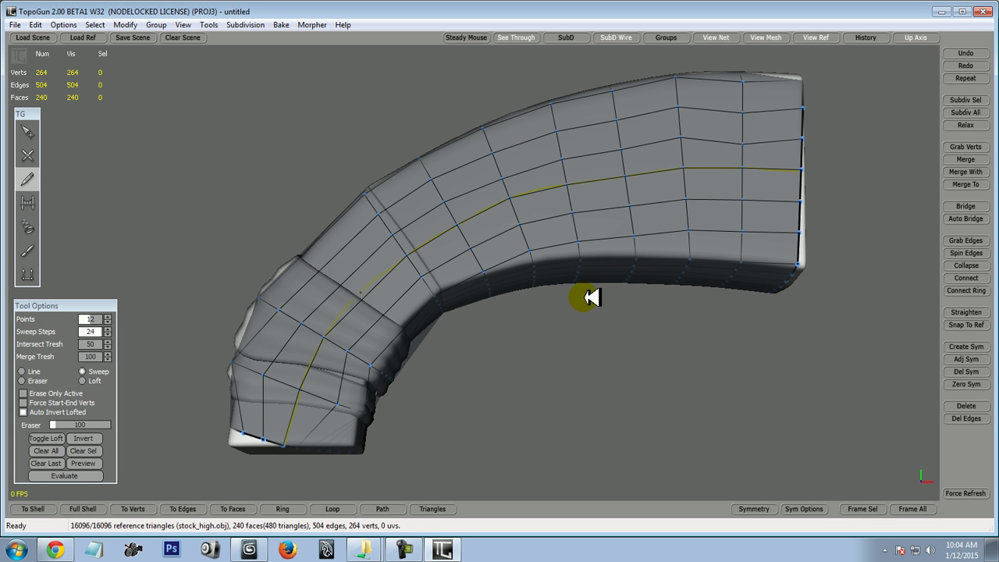
Add a new edge loop across the strip near the stock's bend with Ring and Connect
left_click(442, 551)
left_click(428, 552)
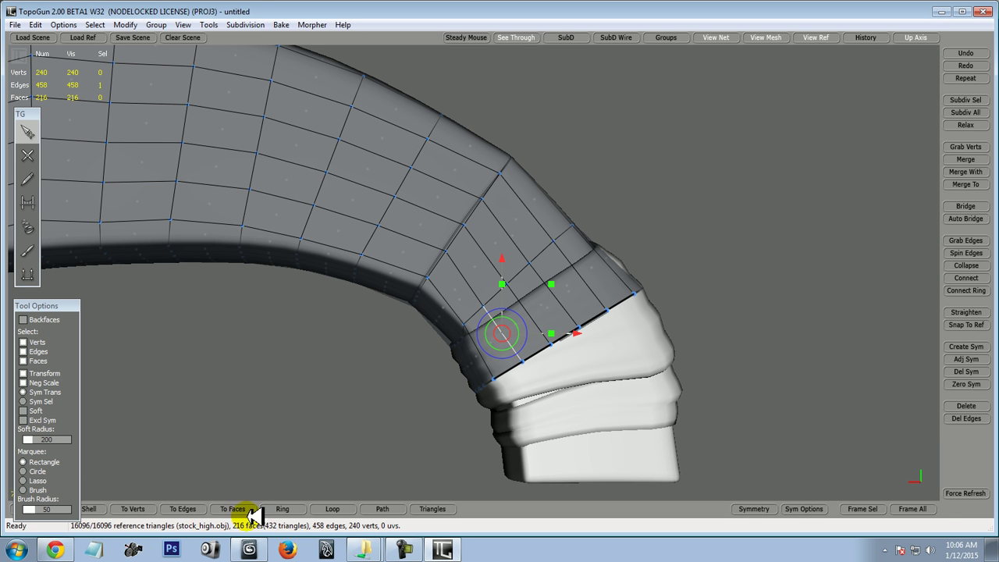
left_click(279, 509)
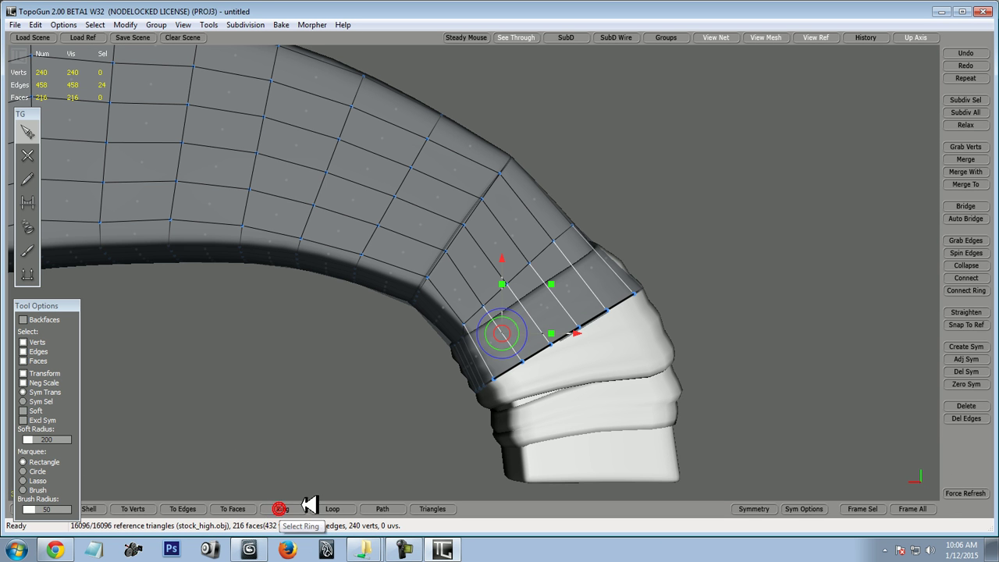
left_click(974, 277)
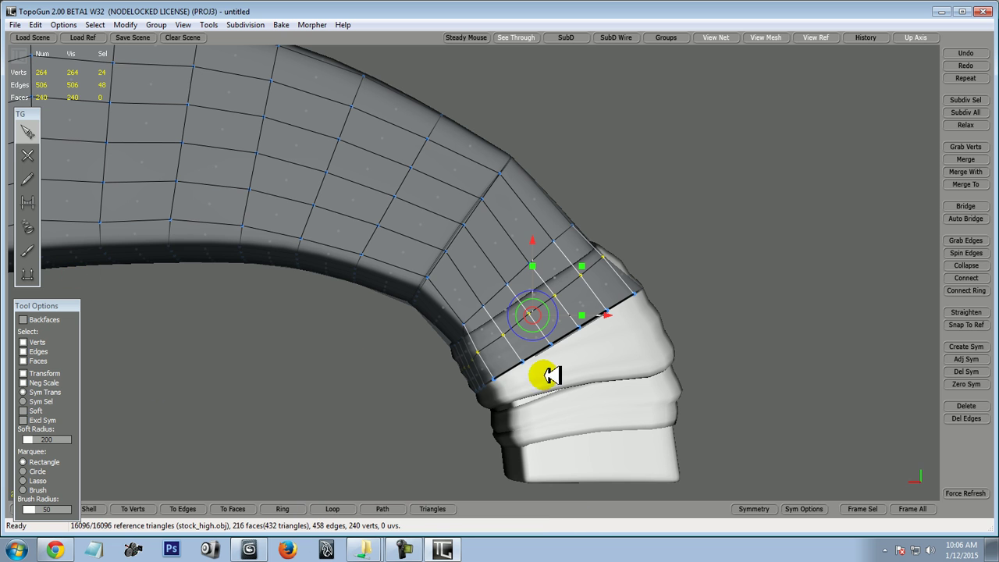
Select the open bottom border loop of the retopology mesh
double_click(513, 375)
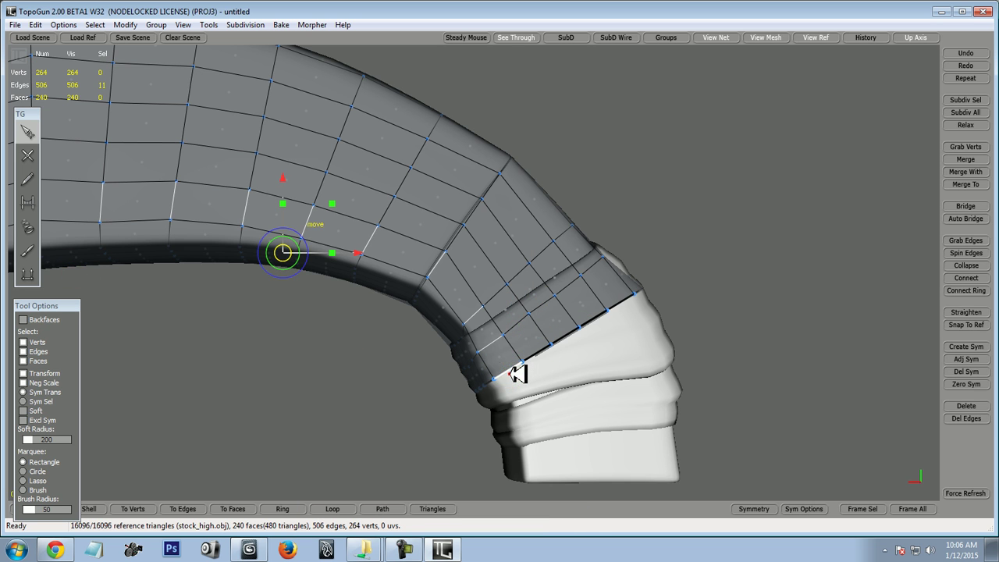
double_click(551, 351)
left_click(549, 352)
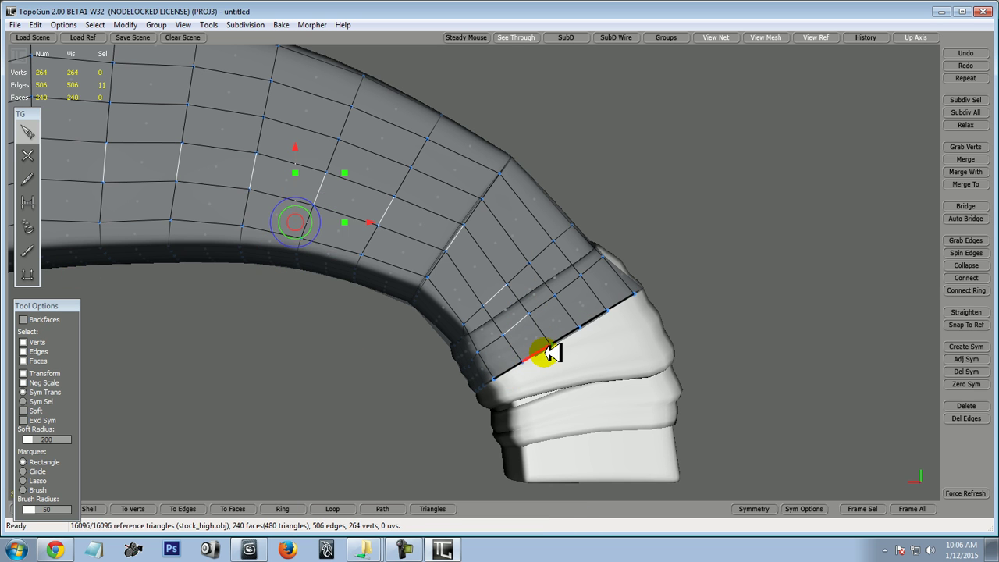
left_click(557, 352)
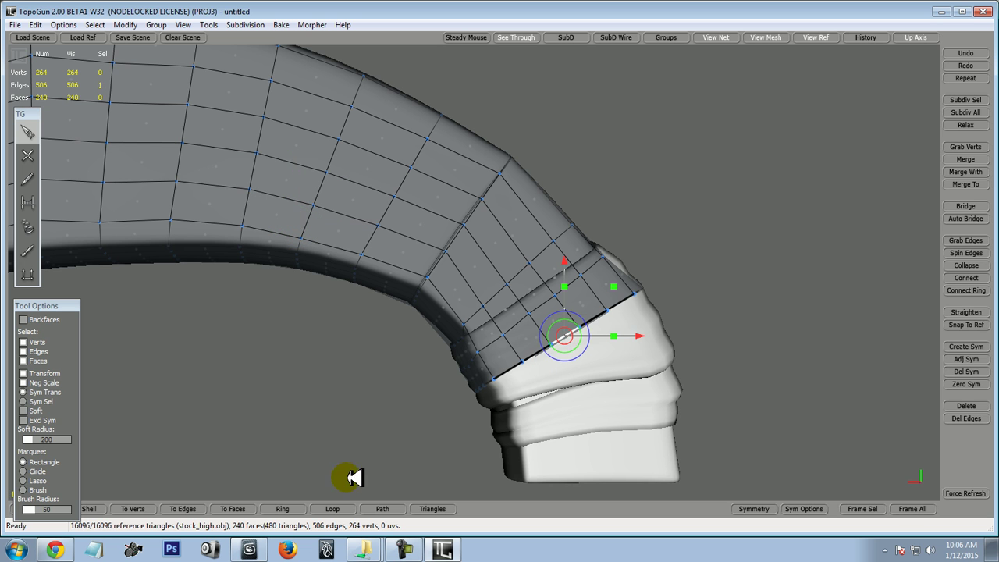
left_click(695, 352)
left_click(576, 344)
left_click(337, 508)
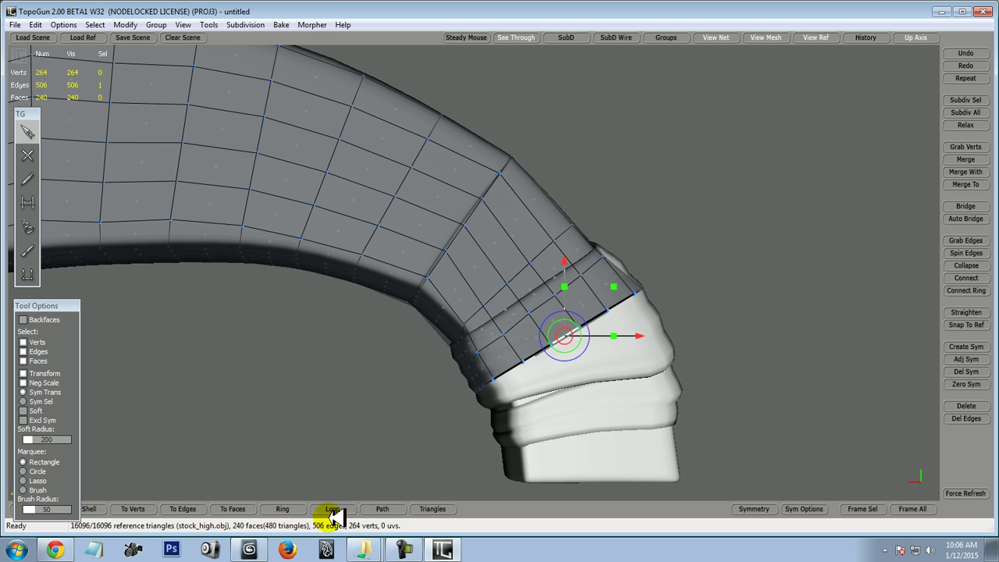
left_click(27, 273)
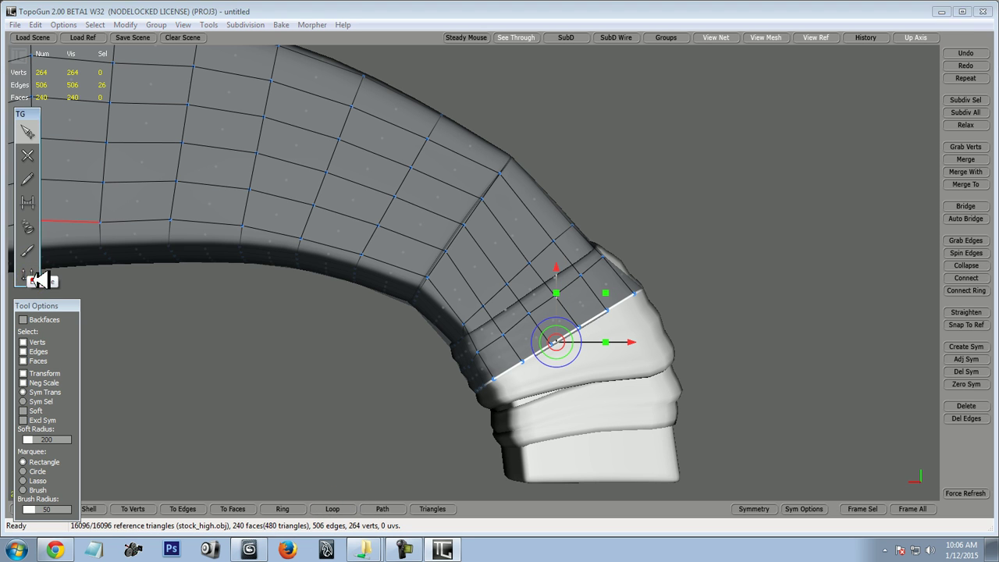
Extrude the bottom border loop down over the white grip, growing the mesh to 301 faces
mouse_move(608, 309)
left_mouse_down()
mouse_move(560, 273)
mouse_move(628, 294)
mouse_move(601, 315)
left_mouse_up()
left_click(27, 274)
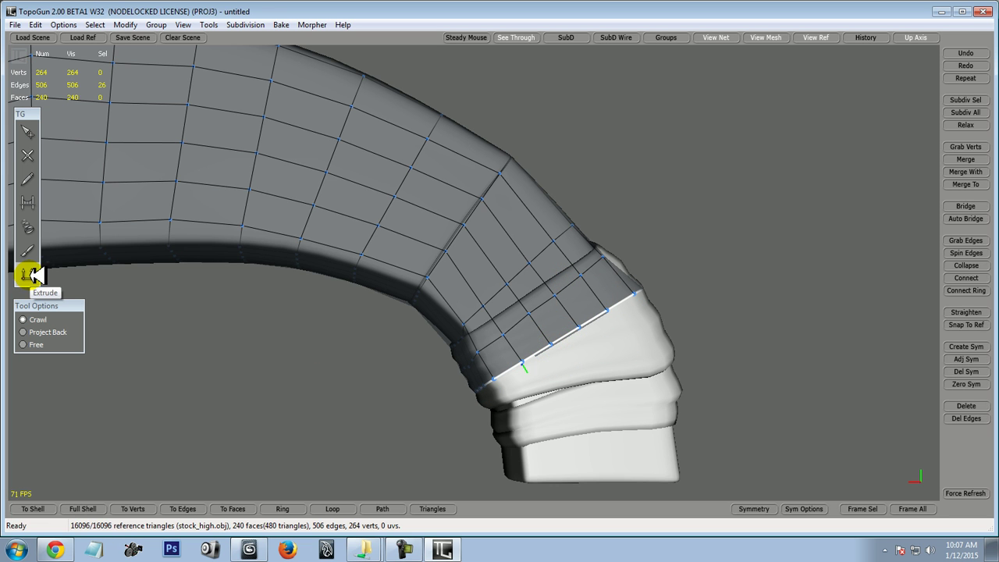
mouse_move(524, 367)
left_mouse_down()
mouse_move(557, 414)
mouse_move(577, 388)
mouse_move(594, 435)
left_mouse_up()
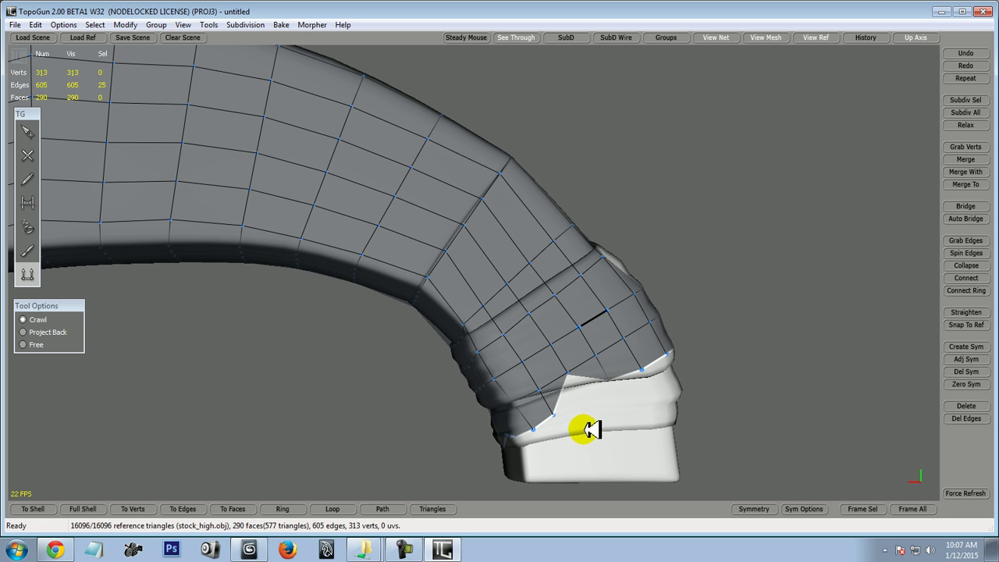
left_click(404, 549)
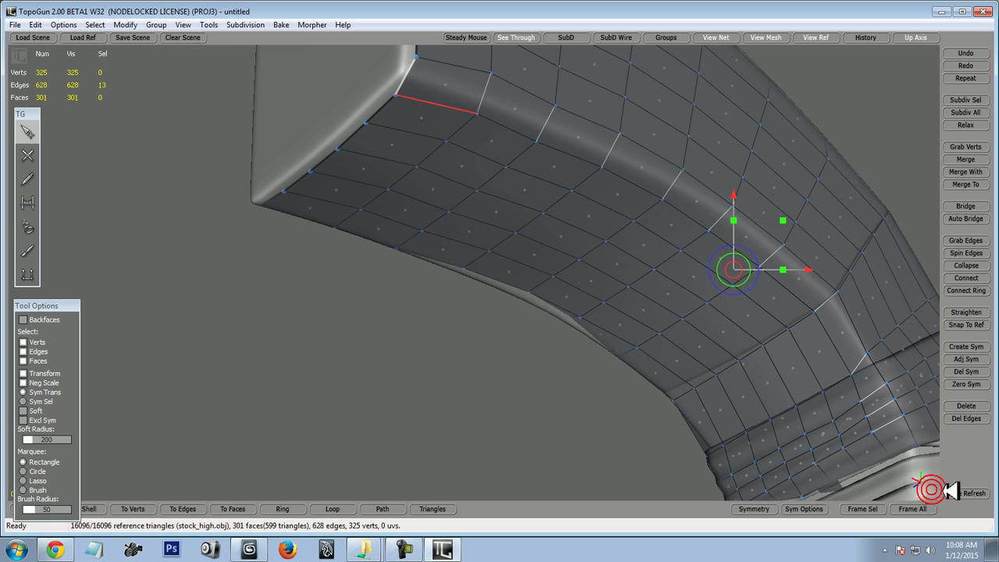
left_click(402, 74)
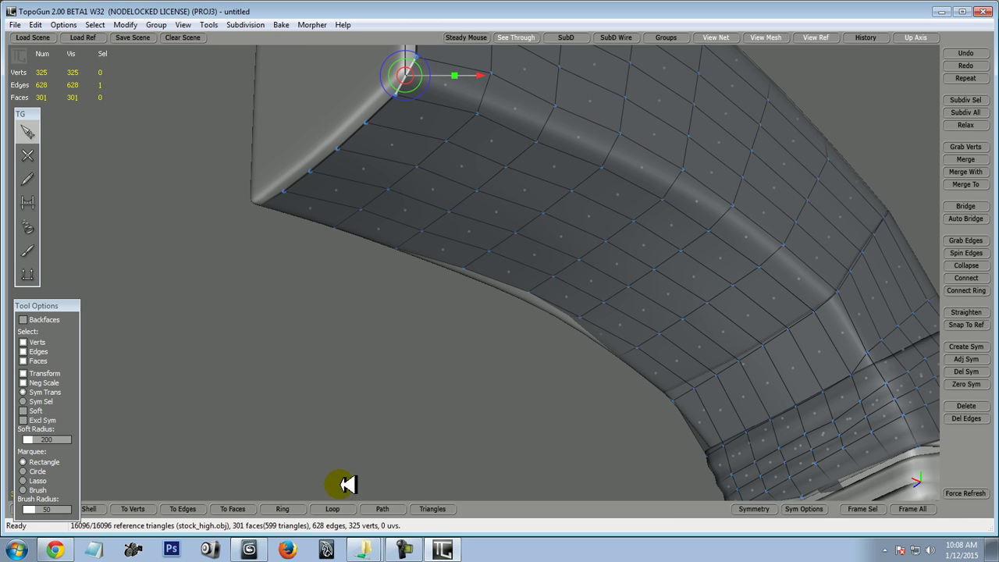
Split the underside strip with a lengthwise edge loop and check its vertices, reaching 313 faces
left_click(283, 509)
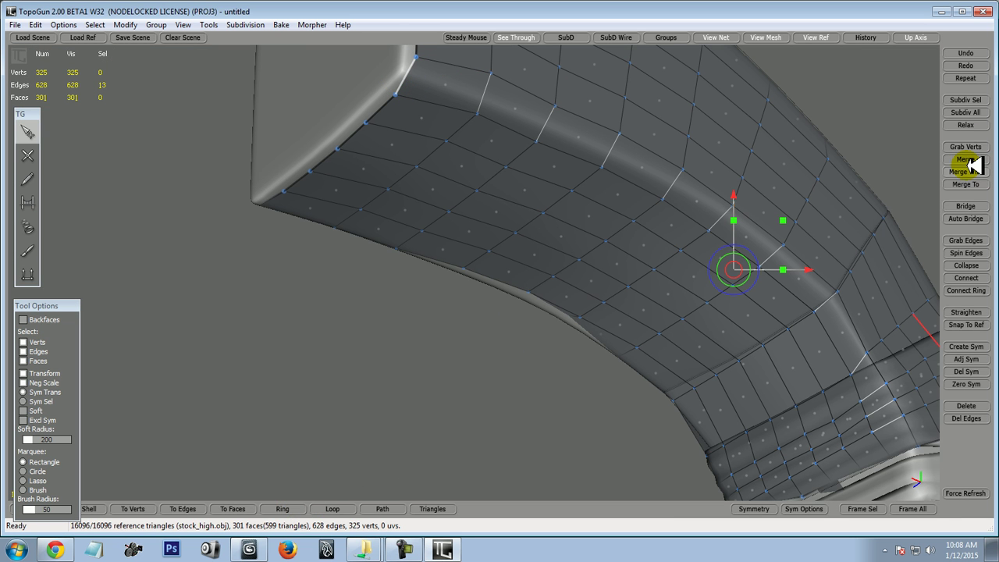
left_click(980, 279)
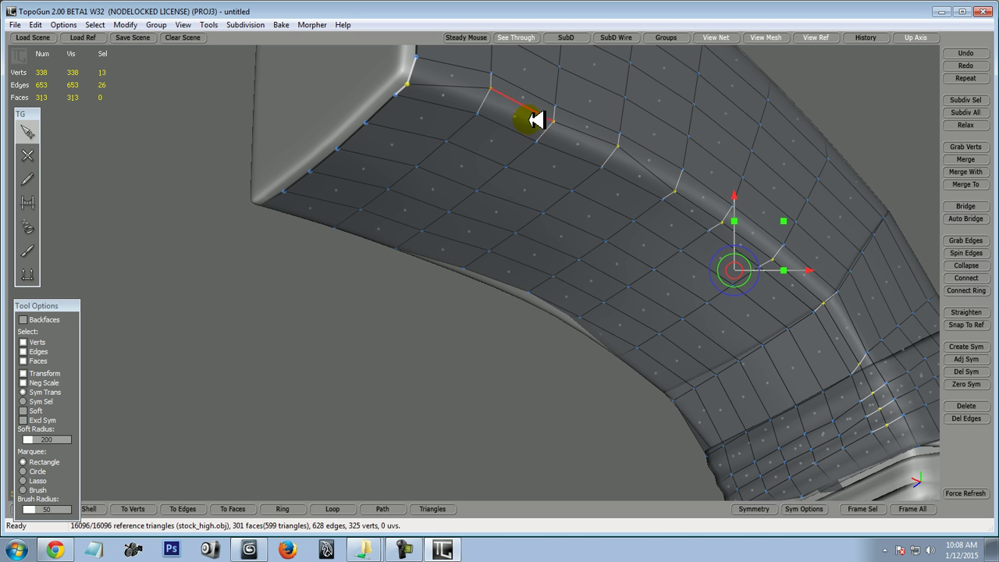
left_click(492, 88)
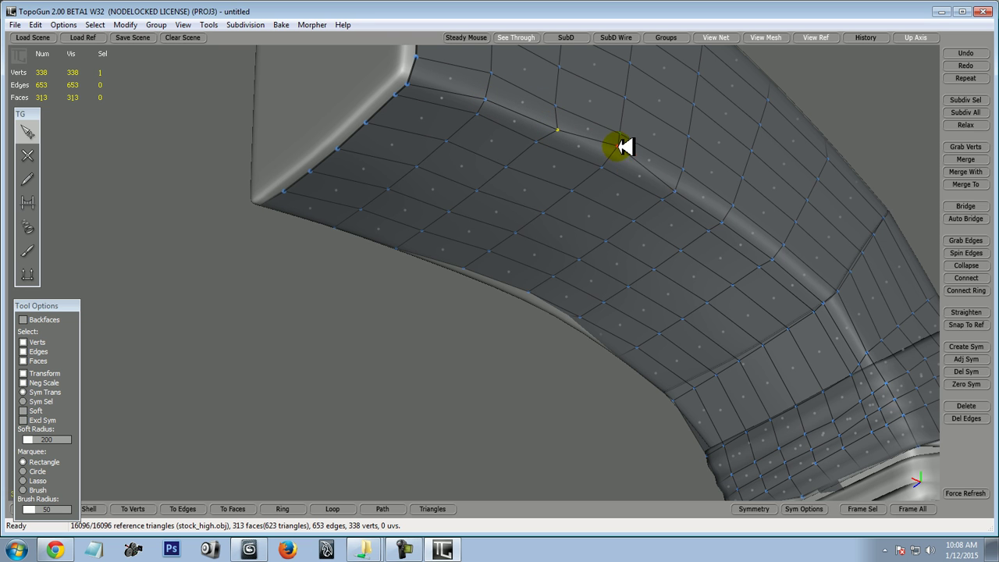
left_click(678, 187)
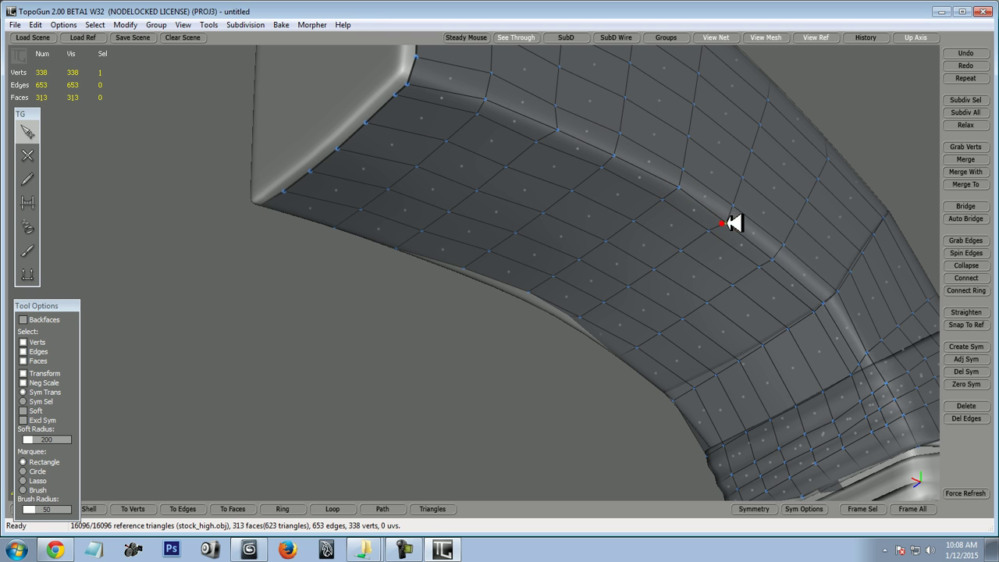
left_click(725, 219)
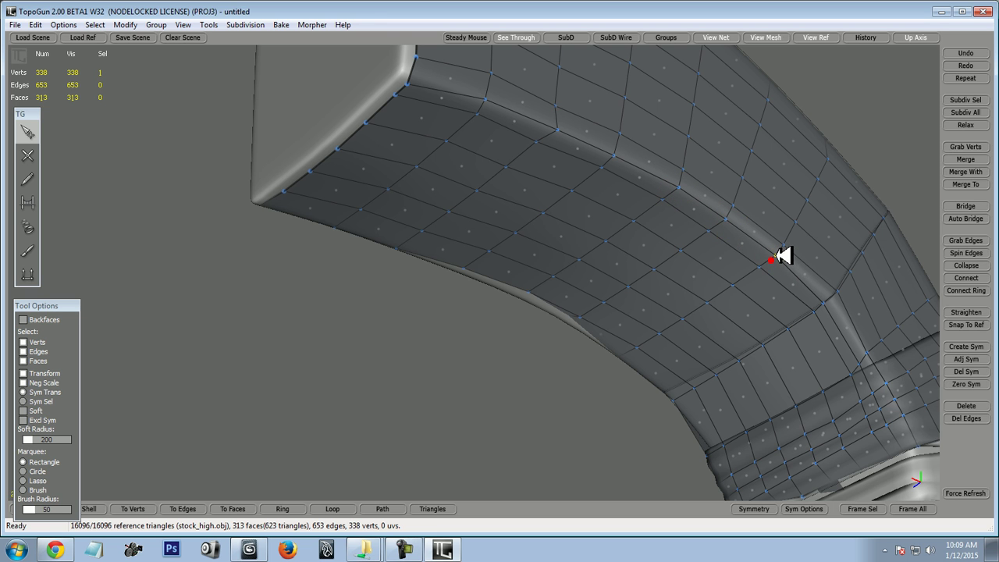
left_click(778, 253)
left_click(829, 301)
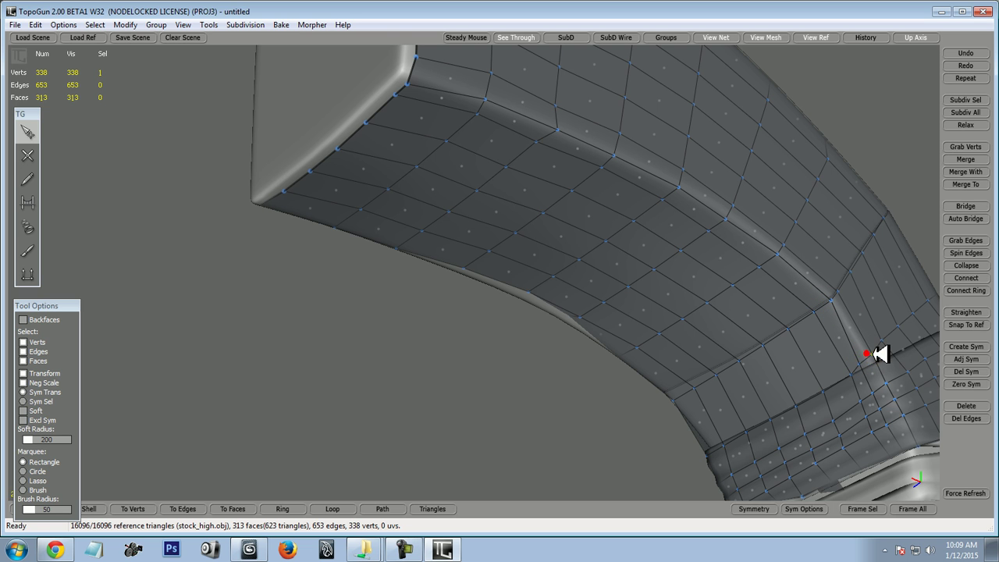
left_click(854, 374)
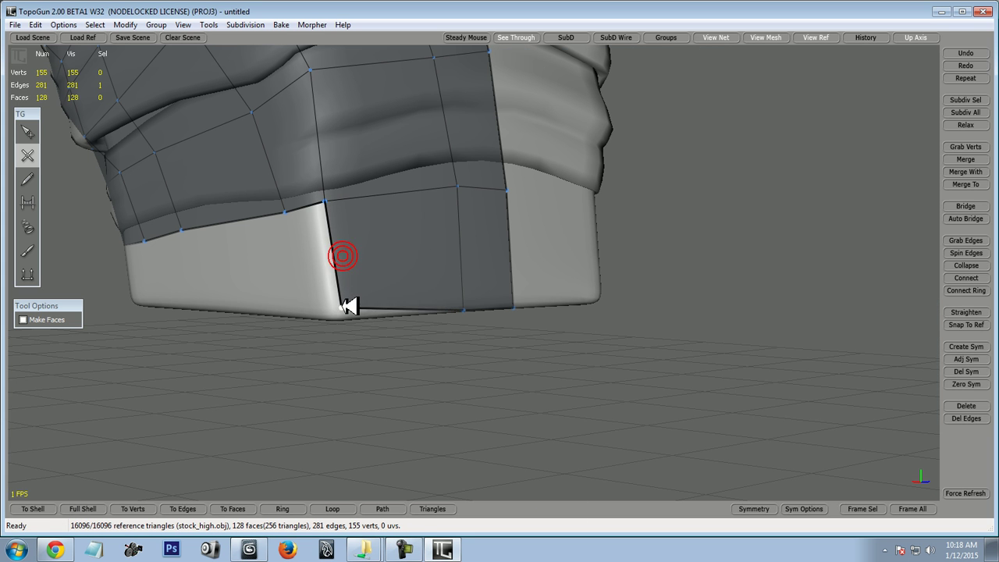
Build three quads on the flat base block and reposition the vertex where stock meets grip
left_click(335, 316)
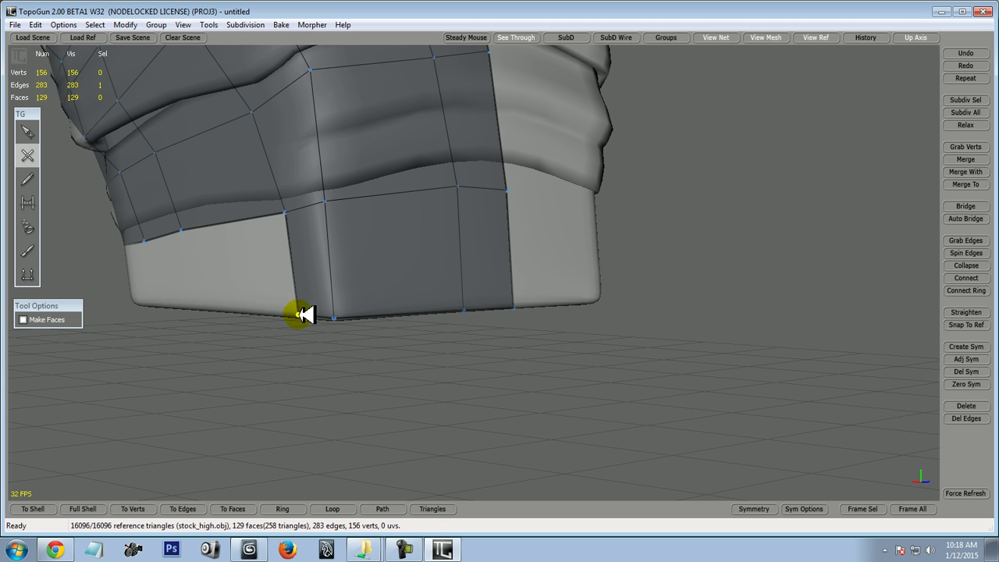
left_click(193, 306)
left_click(287, 269)
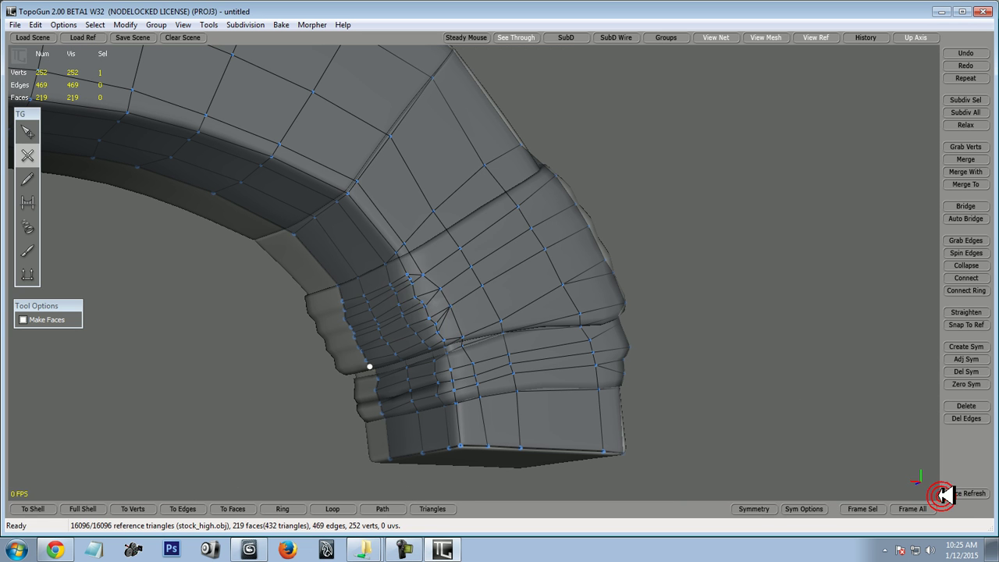
left_click(458, 333)
left_click_drag(462, 327, 374, 309)
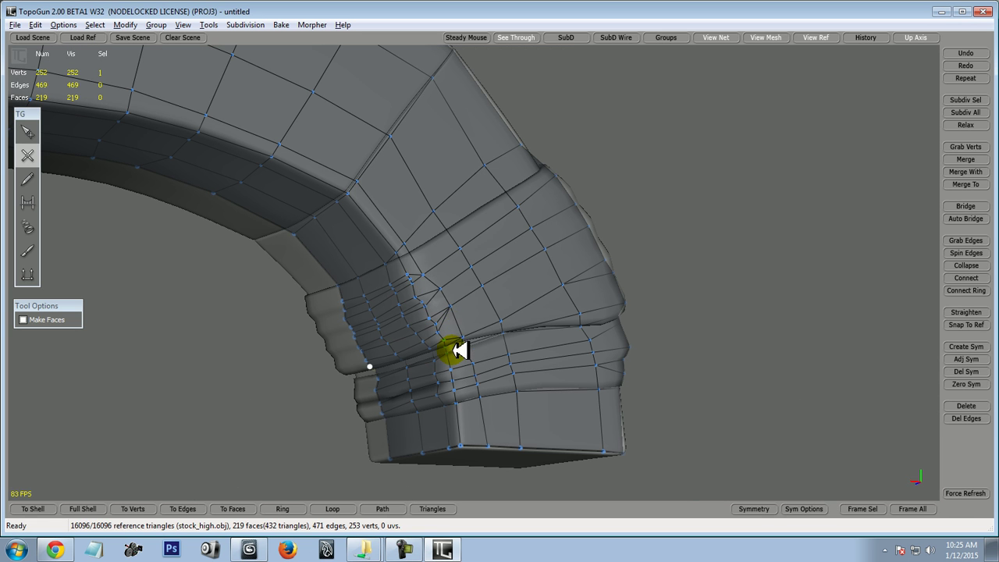
left_click(404, 549)
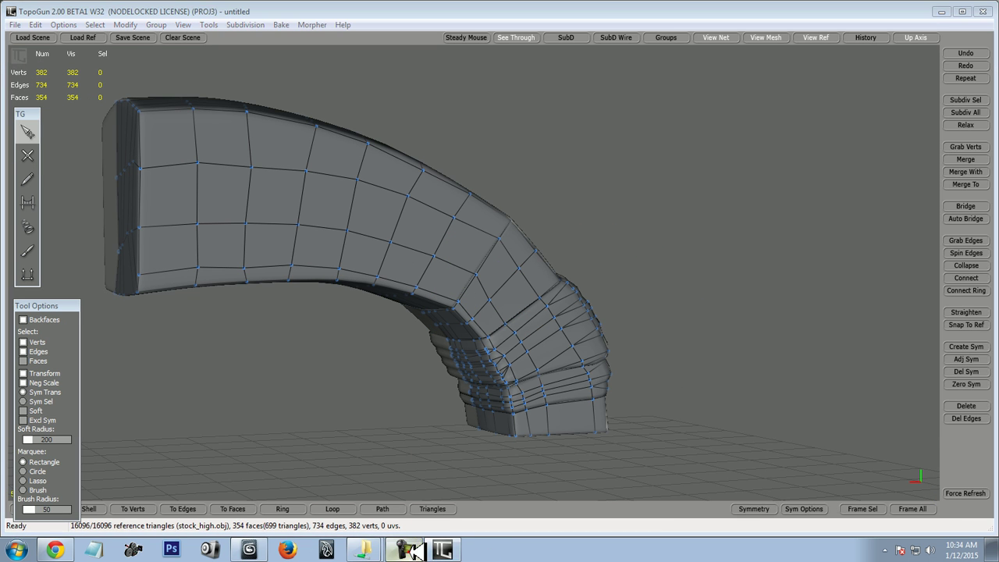
left_click(407, 549)
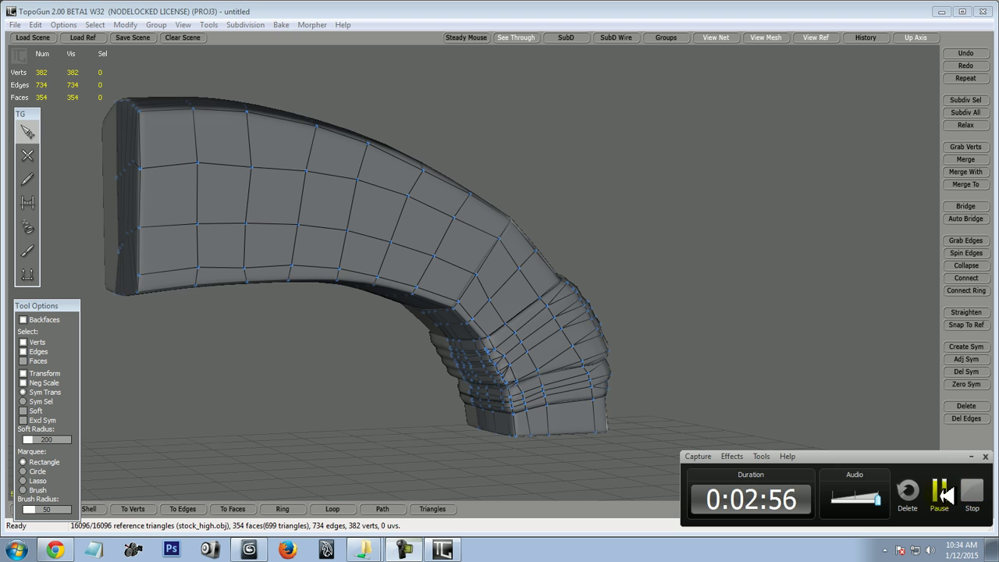
left_click(940, 497)
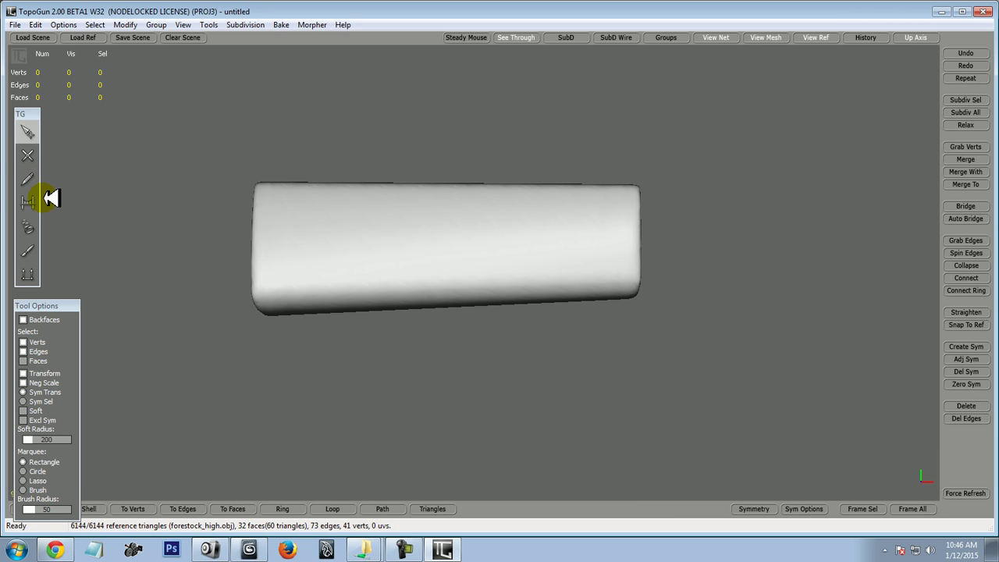
Clear all strokes and draw five vertical cross-section strokes across the forestock
left_click(29, 178)
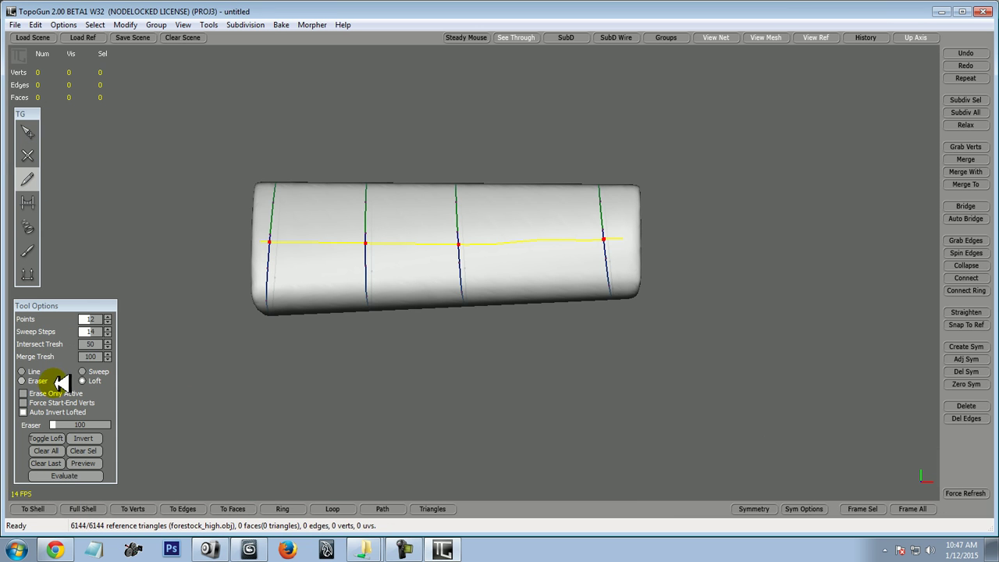
left_click(44, 451)
left_click(323, 327)
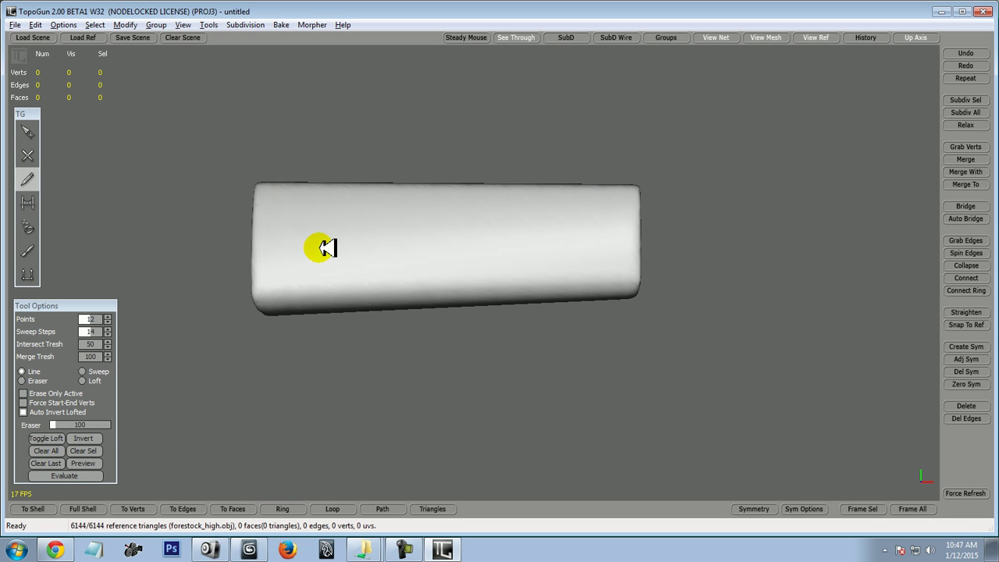
left_click_drag(279, 170, 279, 355)
left_click_drag(352, 164, 351, 367)
left_click_drag(439, 164, 444, 365)
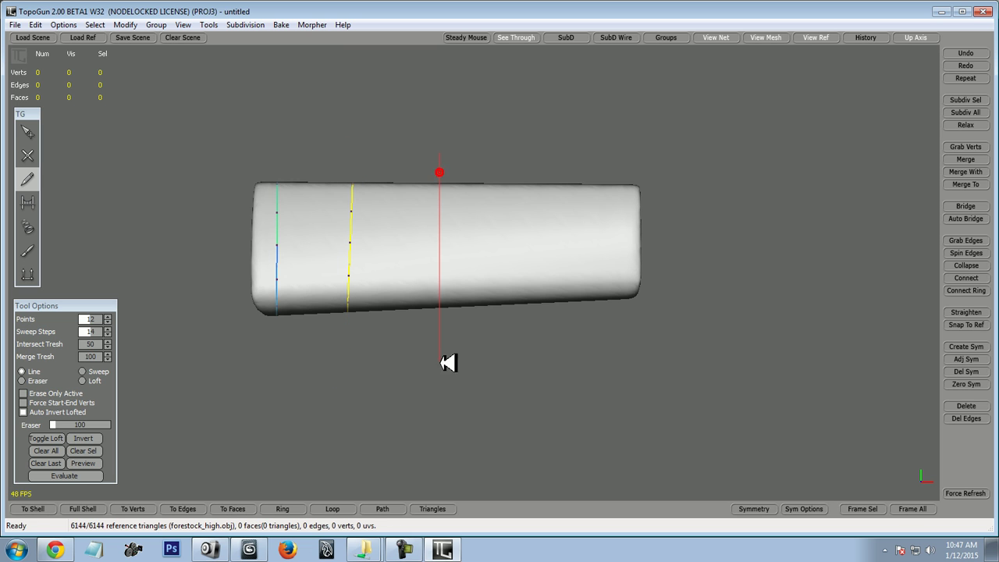
left_click_drag(530, 153, 538, 326)
left_click_drag(622, 172, 633, 374)
Loft a lengthwise stroke along the forestock and evaluate it into a 122-face quad mesh
left_click(83, 381)
left_click_drag(272, 249, 264, 249)
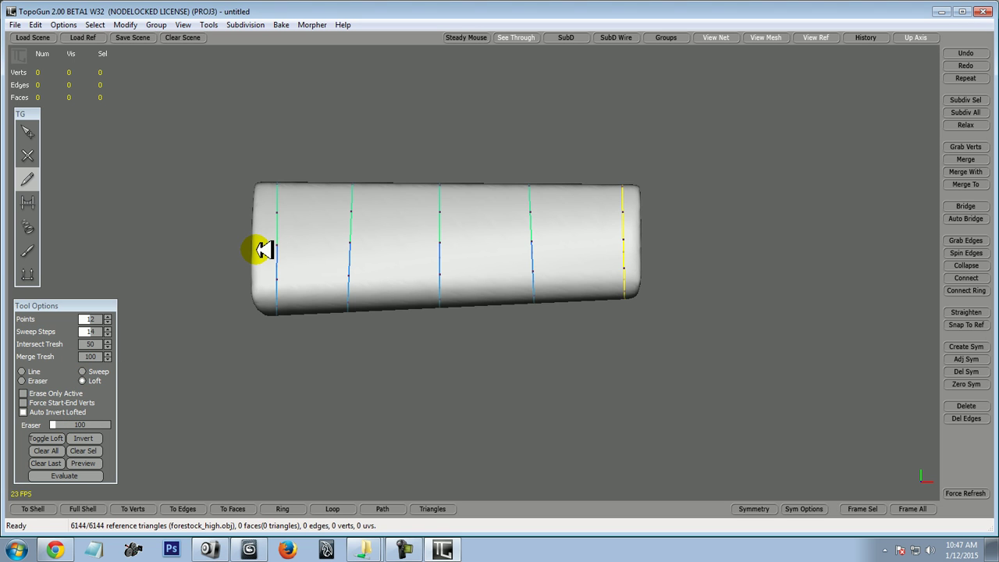
left_click_drag(406, 250, 624, 235)
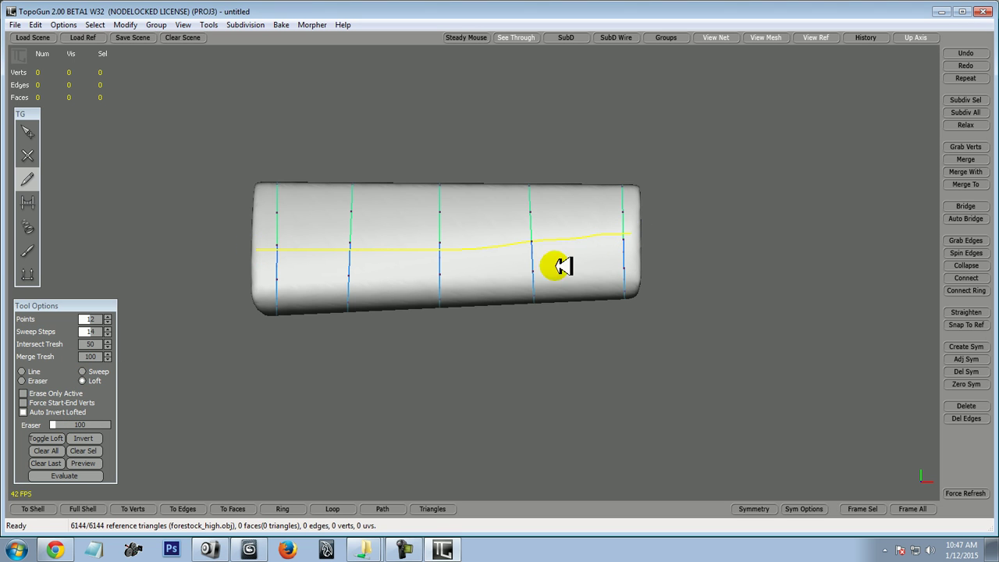
left_click(70, 475)
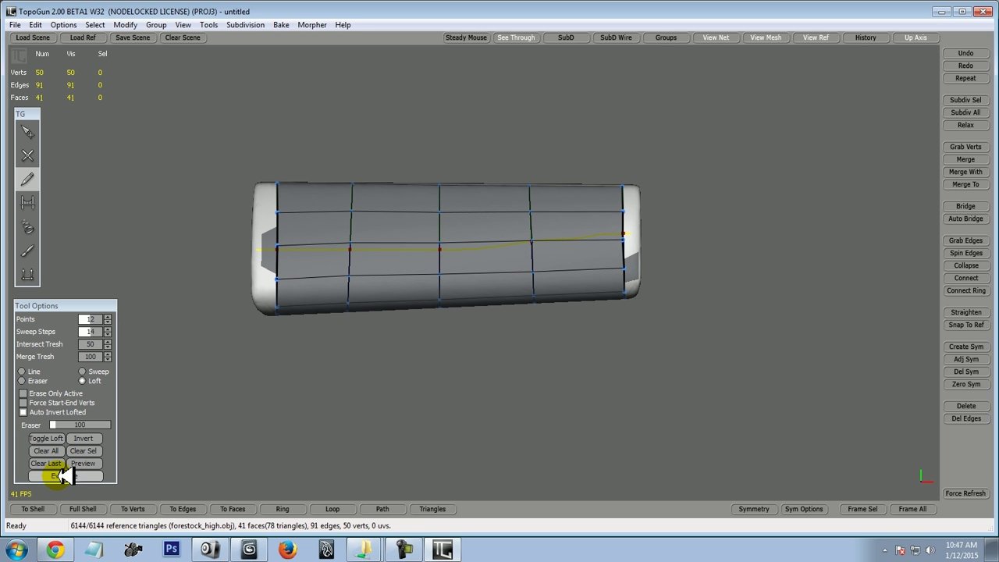
left_click(443, 553)
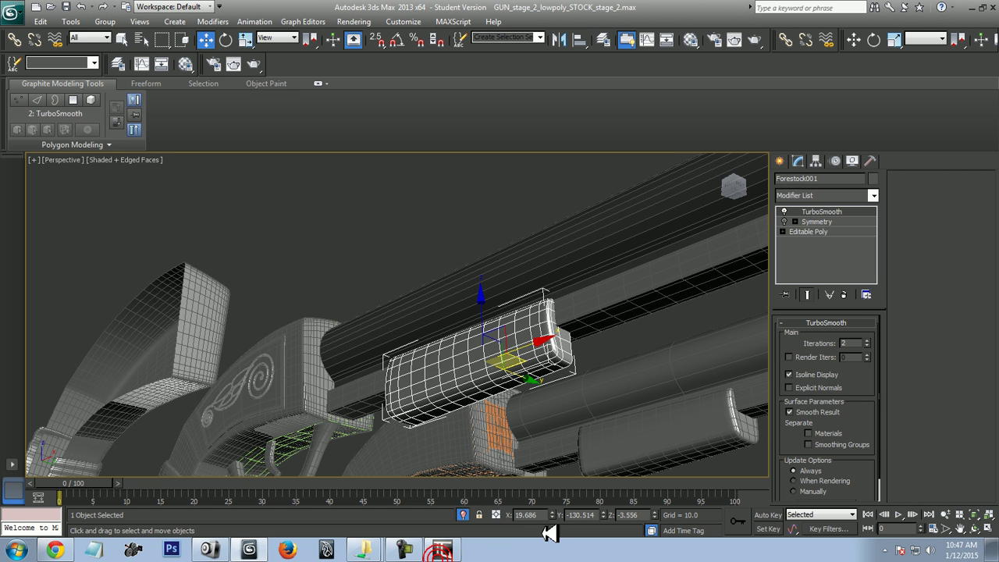
left_click(443, 551)
left_click(406, 549)
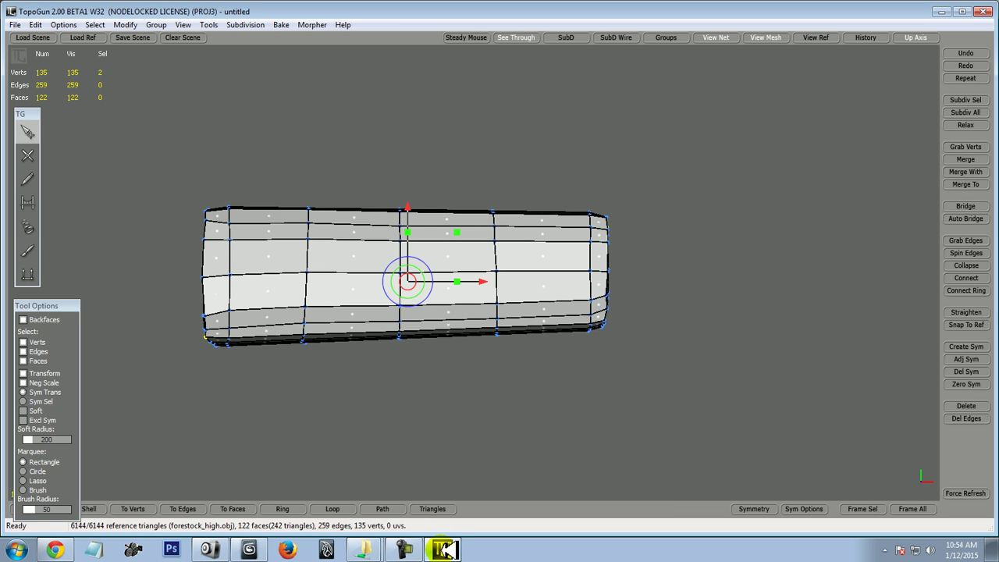
Save the scene as forestock_low.tgs in the Desktop stock folder, in TopoGun Scene format
left_click(15, 24)
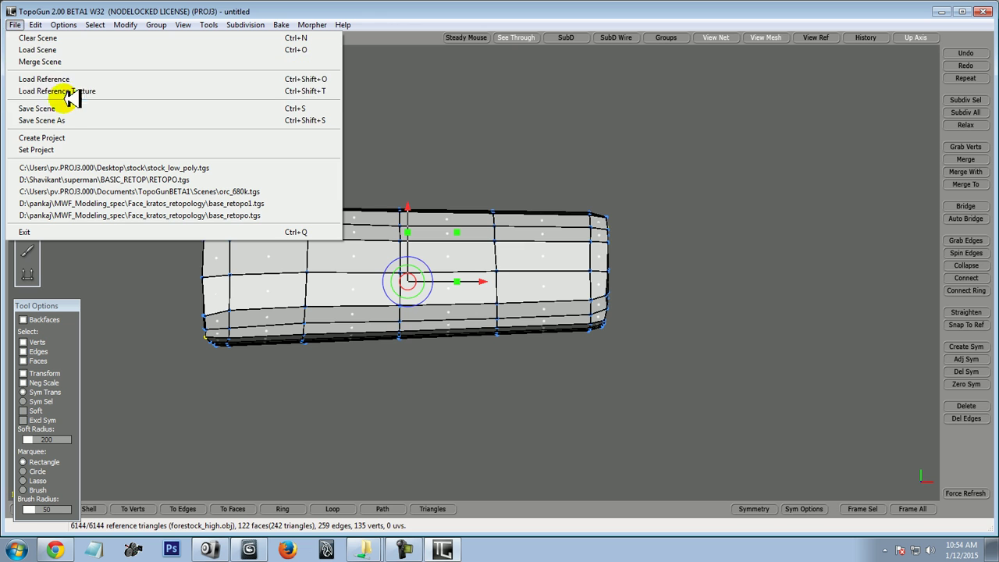
left_click(67, 121)
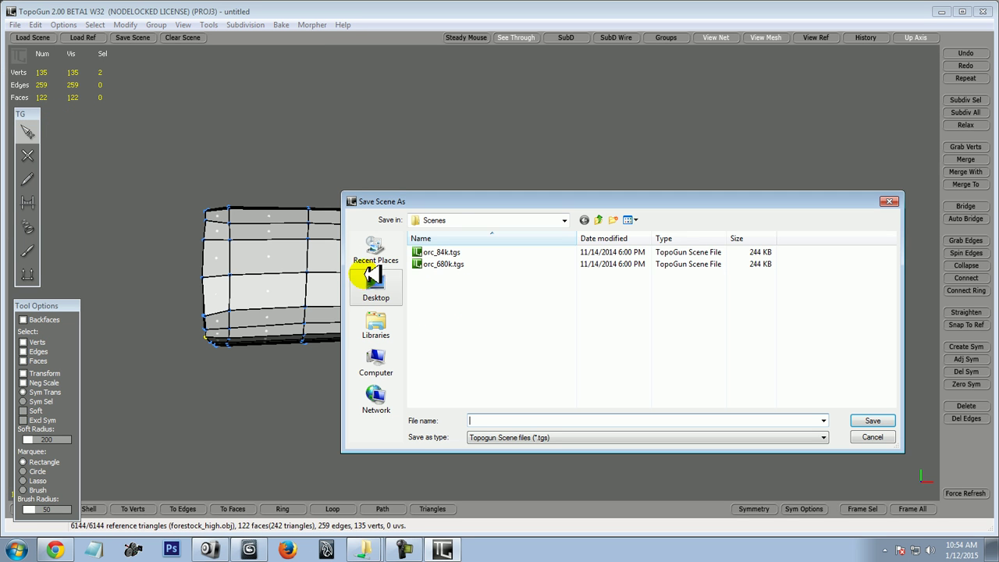
left_click(373, 275)
double_click(765, 318)
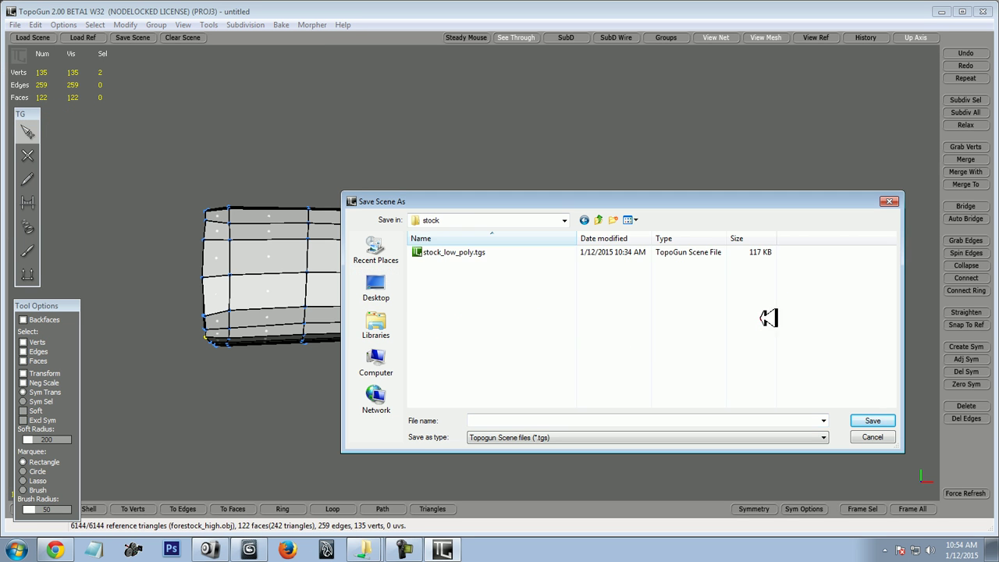
left_click(512, 437)
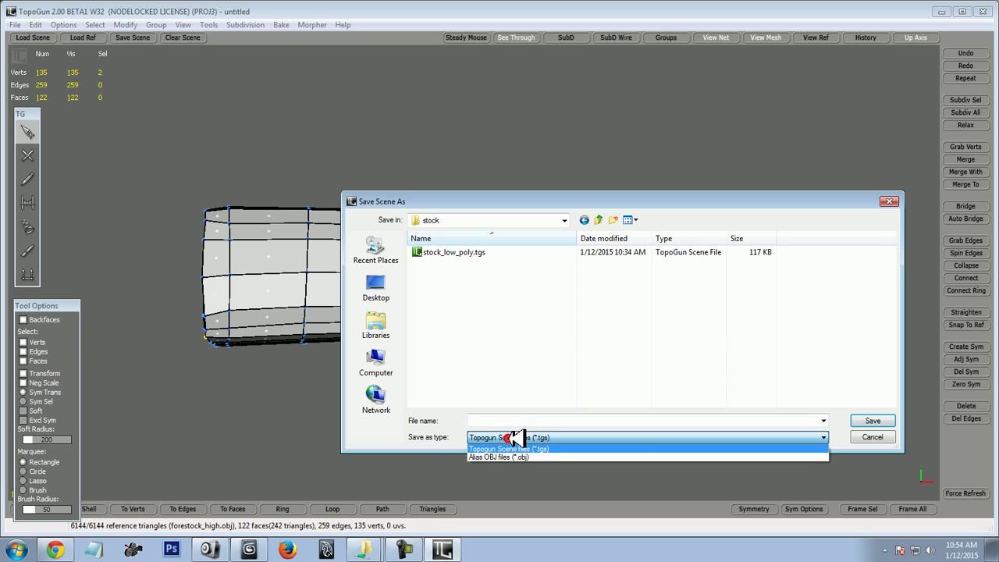
left_click(499, 456)
left_click(460, 252)
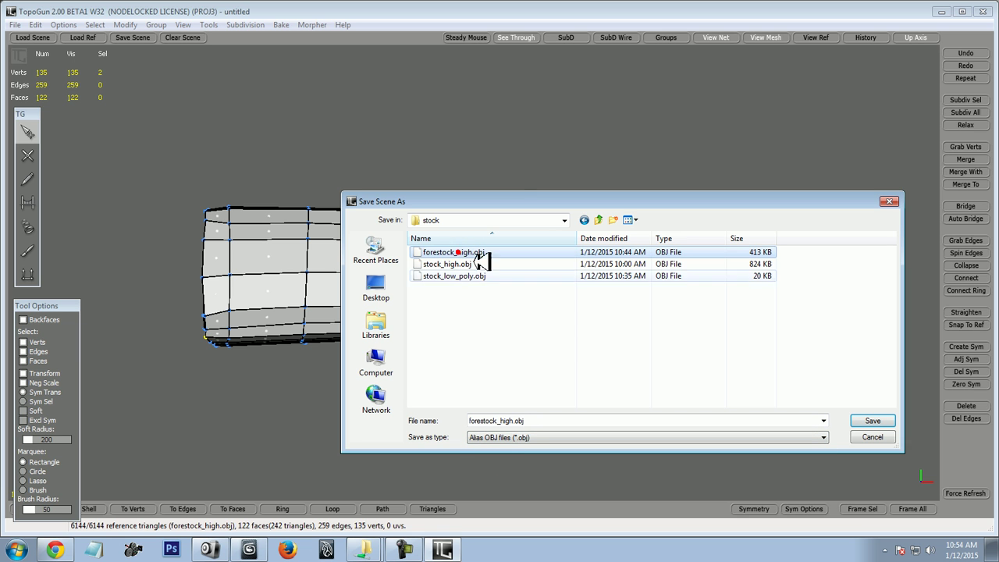
left_click(601, 218)
double_click(726, 320)
left_click(590, 429)
left_click(568, 458)
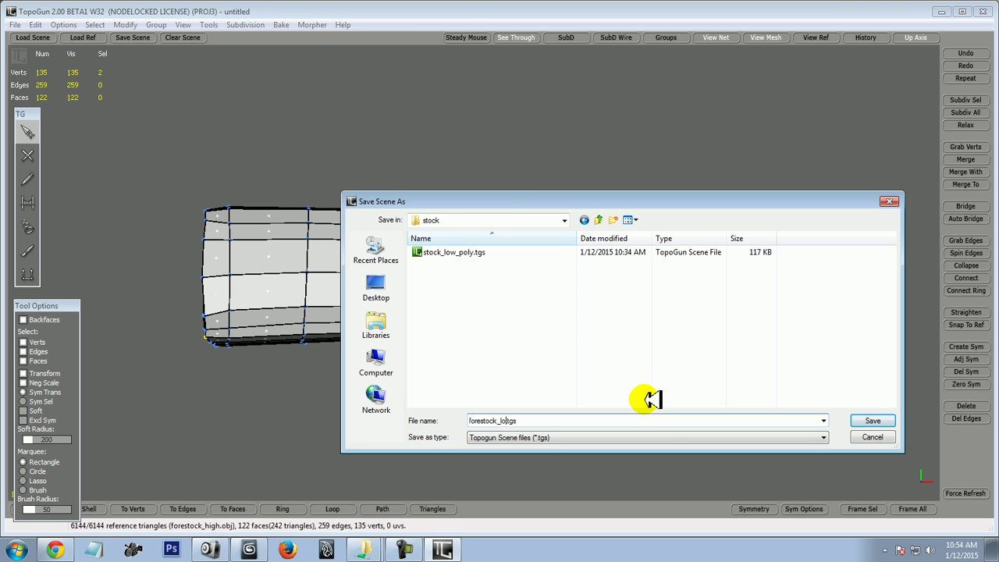
type("w")
left_click(874, 421)
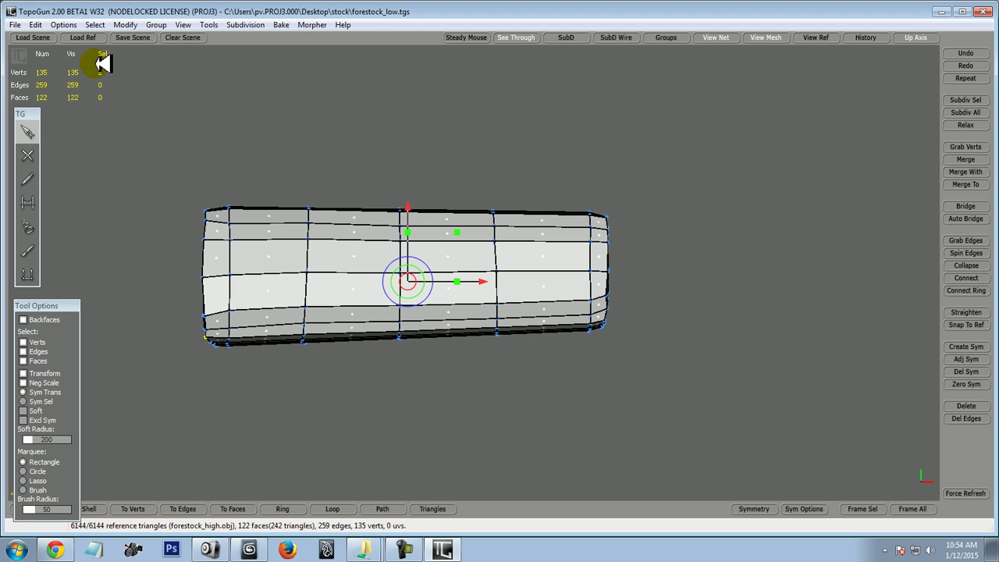
Save the forestock mesh as forestock_low.obj in Alias OBJ format to Desktop\stock
left_click(15, 24)
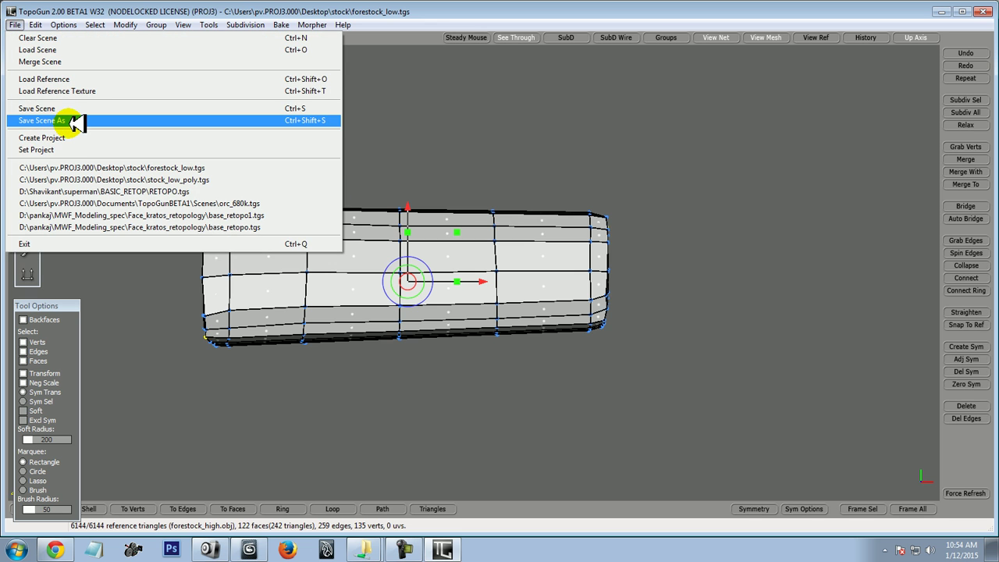
left_click(74, 123)
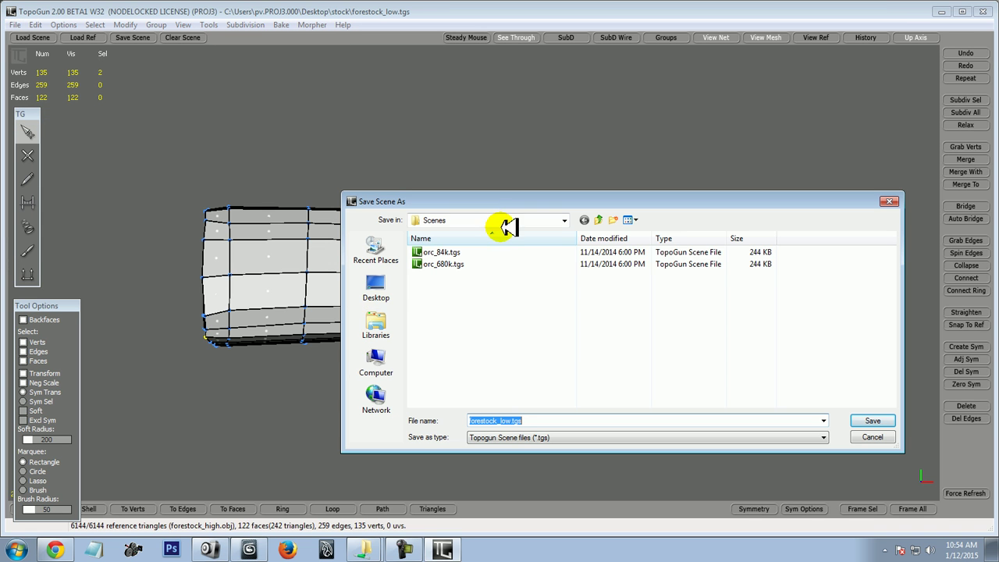
left_click(375, 289)
double_click(761, 312)
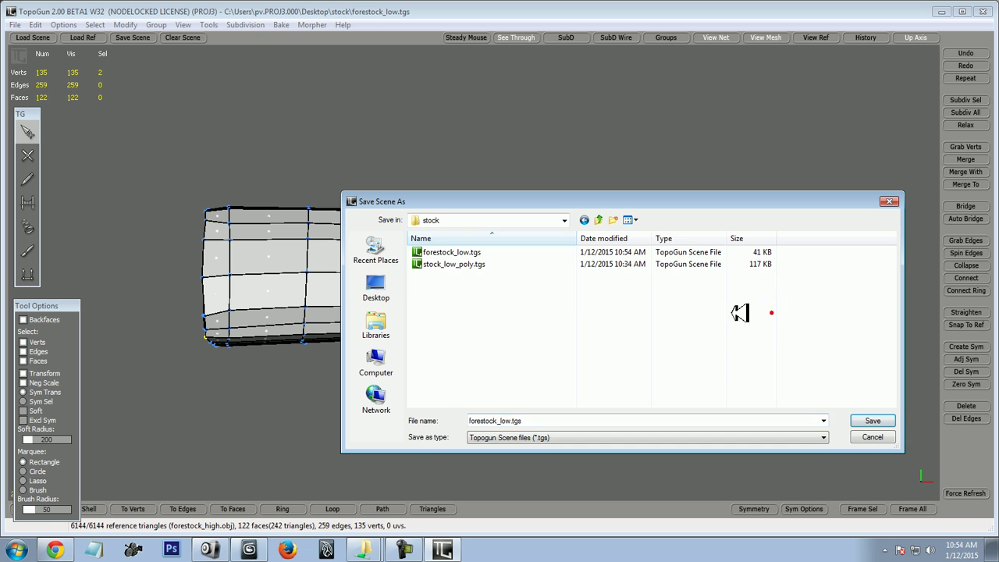
left_click(539, 437)
left_click(539, 437)
left_click(535, 451)
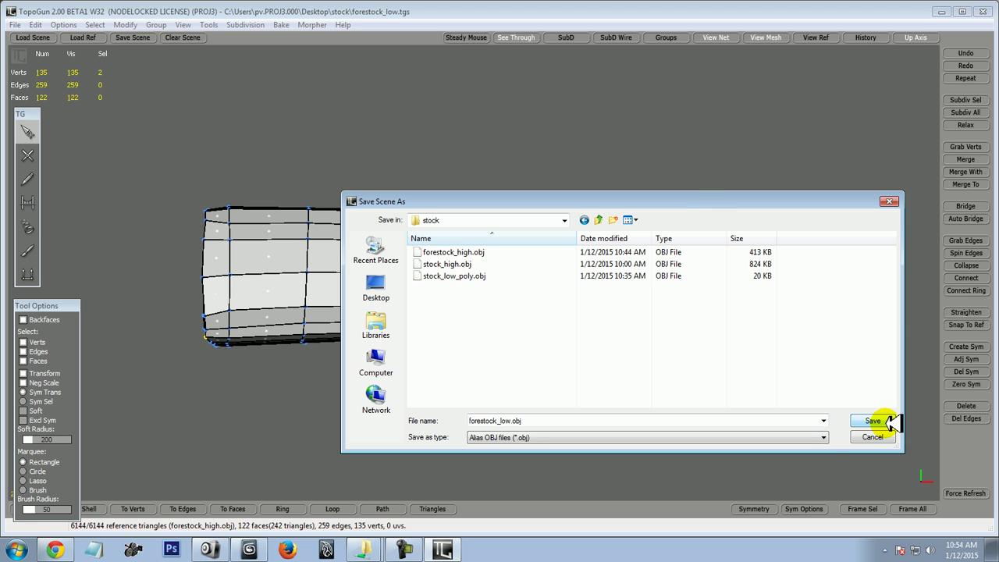
left_click(872, 420)
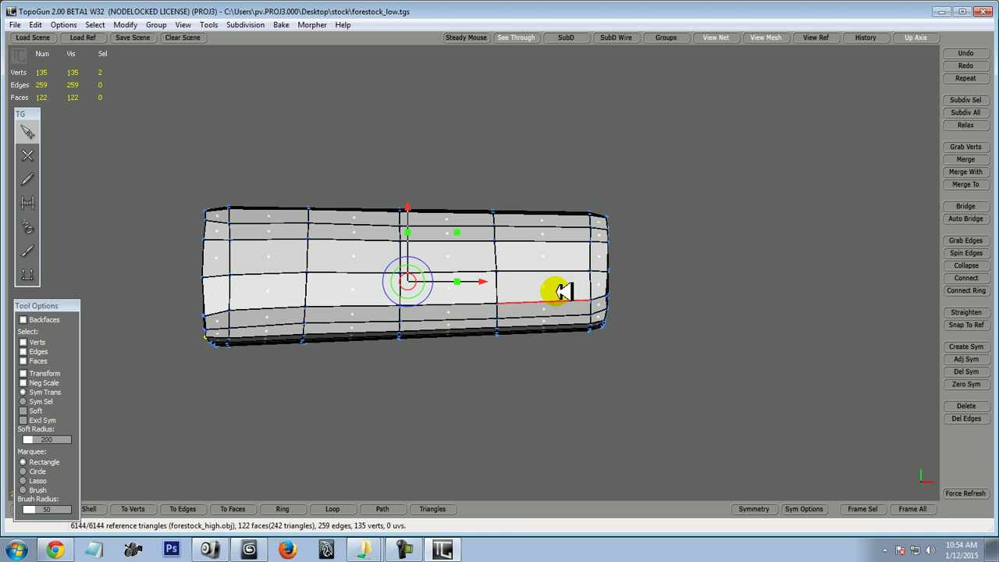
left_click(406, 549)
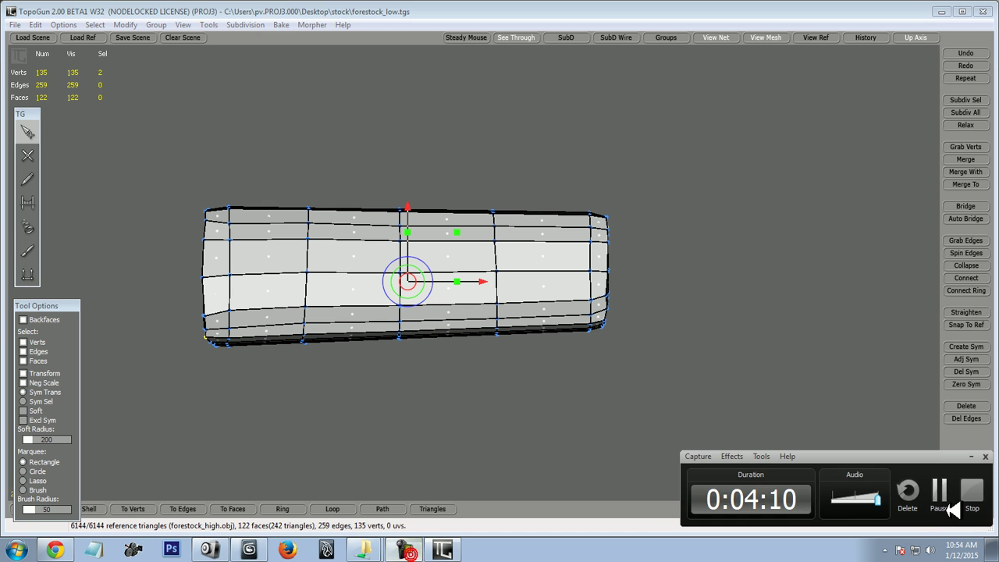